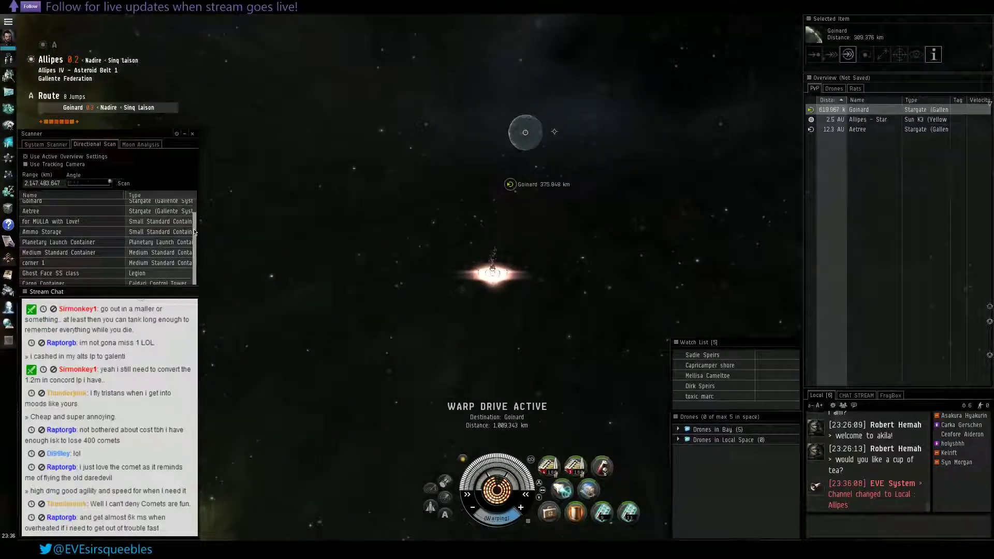
pyautogui.scroll(3, 195, 232)
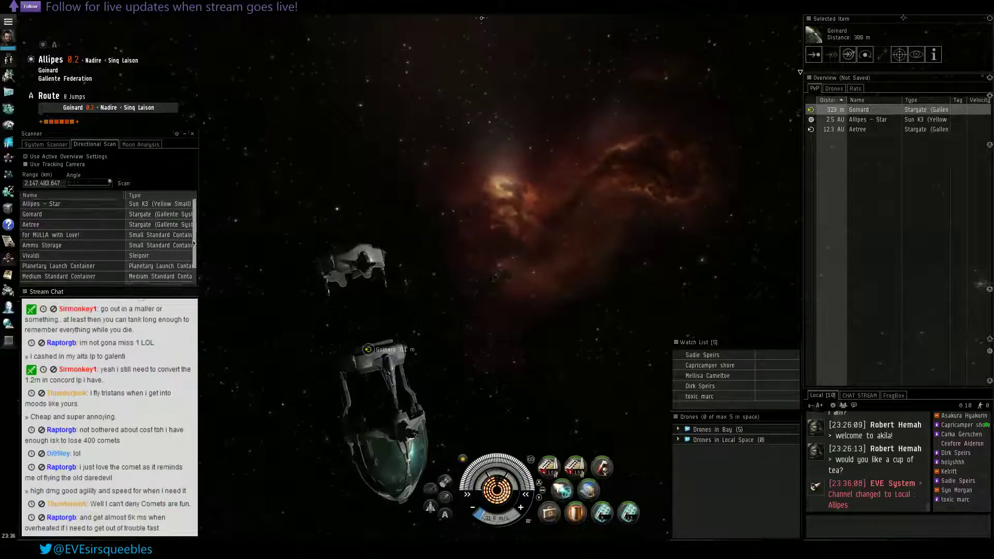
pyautogui.moveTo(194, 244); pyautogui.dragTo(192, 275)
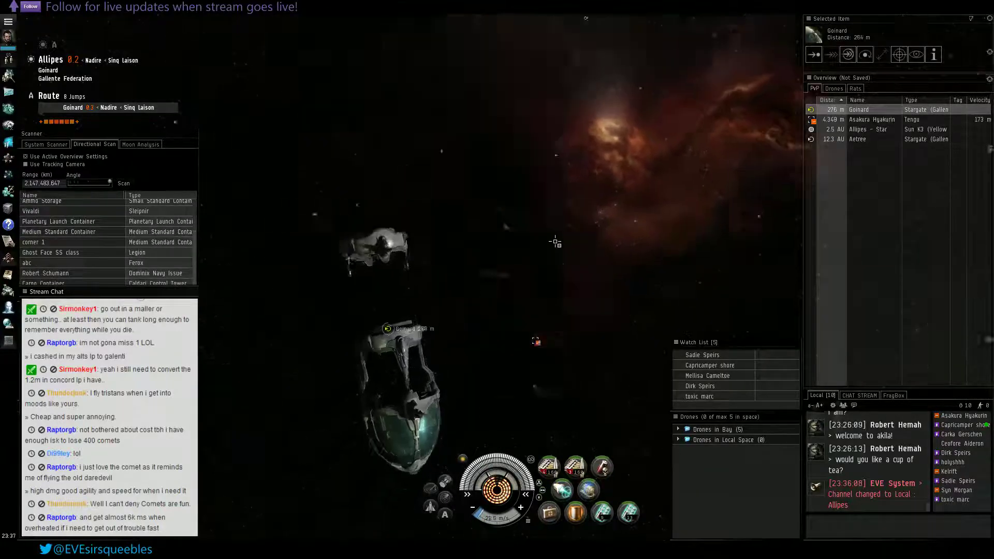
# Orbit the camera around the ship while heading through the Goinard stargate
pyautogui.moveTo(517, 239); pyautogui.dragTo(577, 244)
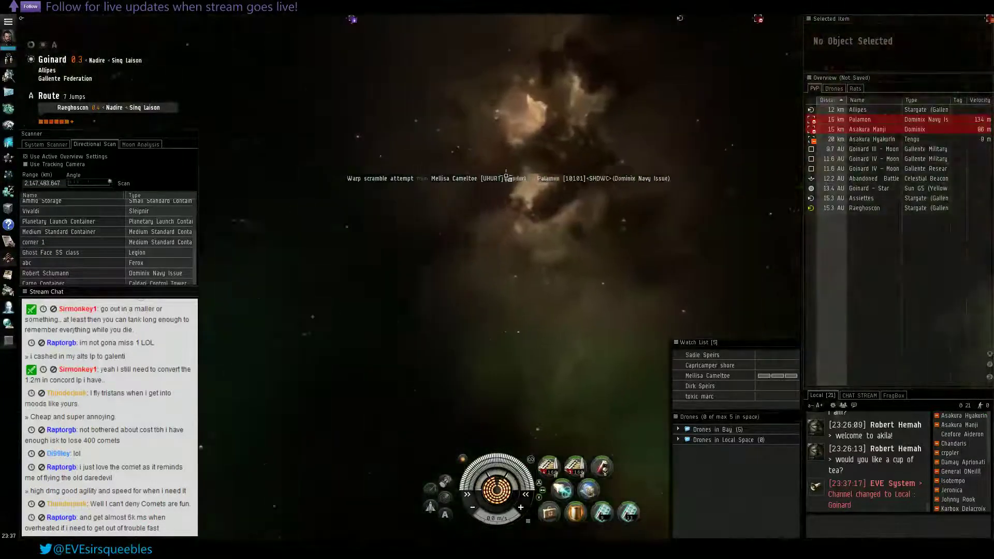
pyautogui.moveTo(505, 178); pyautogui.dragTo(562, 207)
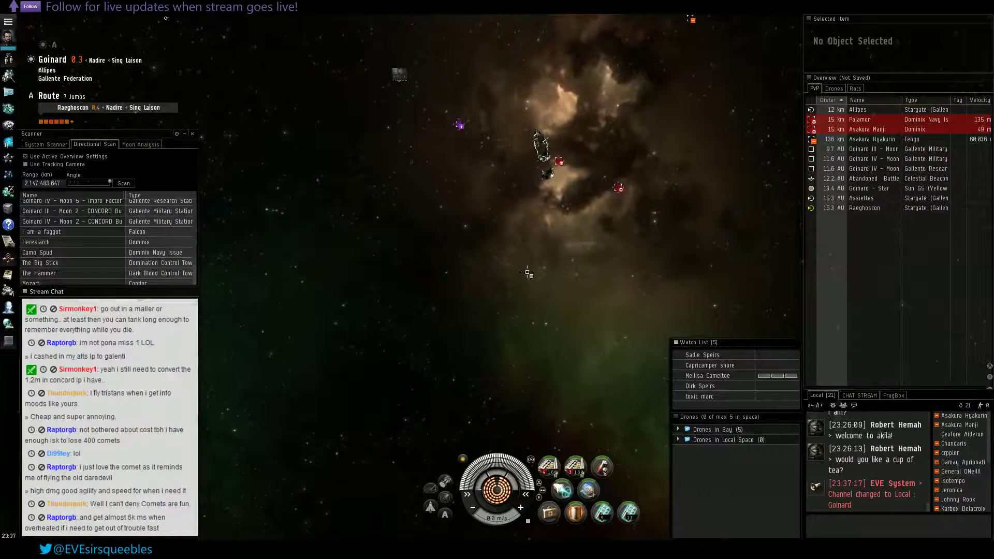
pyautogui.moveTo(528, 273); pyautogui.dragTo(622, 251)
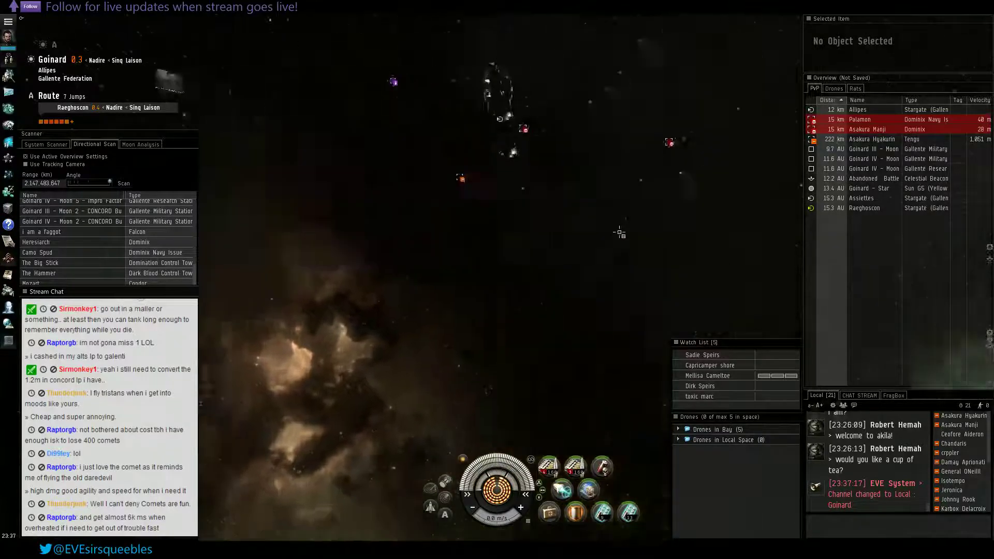
pyautogui.moveTo(595, 247)
pyautogui.mouseDown()
pyautogui.moveTo(533, 199)
pyautogui.moveTo(543, 205)
pyautogui.mouseUp()
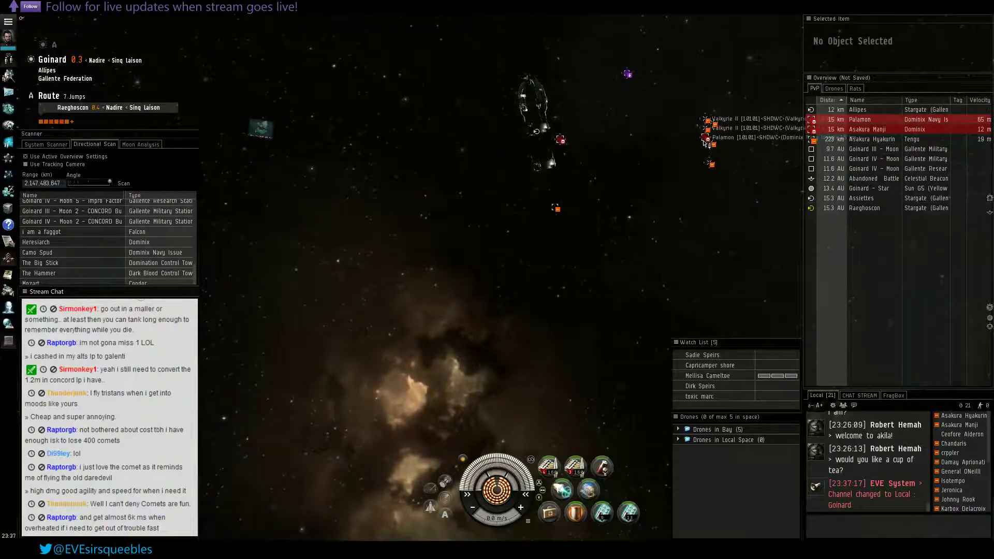
pyautogui.moveTo(666, 209); pyautogui.dragTo(658, 207)
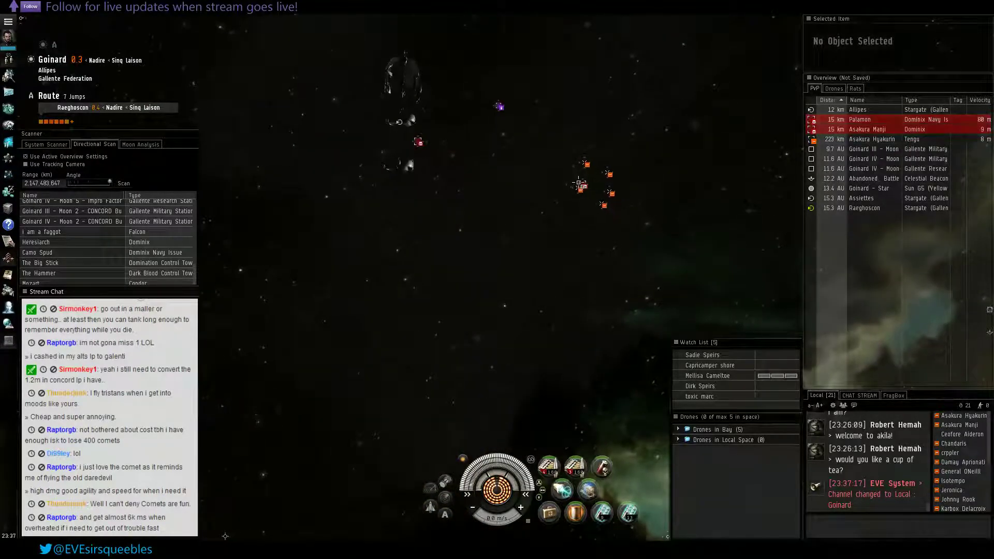
pyautogui.moveTo(583, 203); pyautogui.dragTo(571, 226)
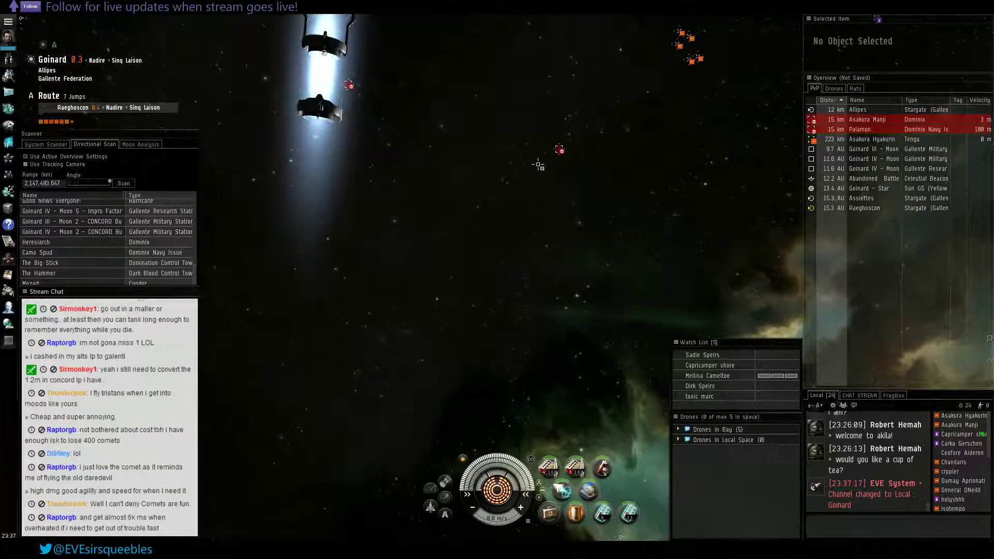
pyautogui.moveTo(489, 181); pyautogui.dragTo(559, 151)
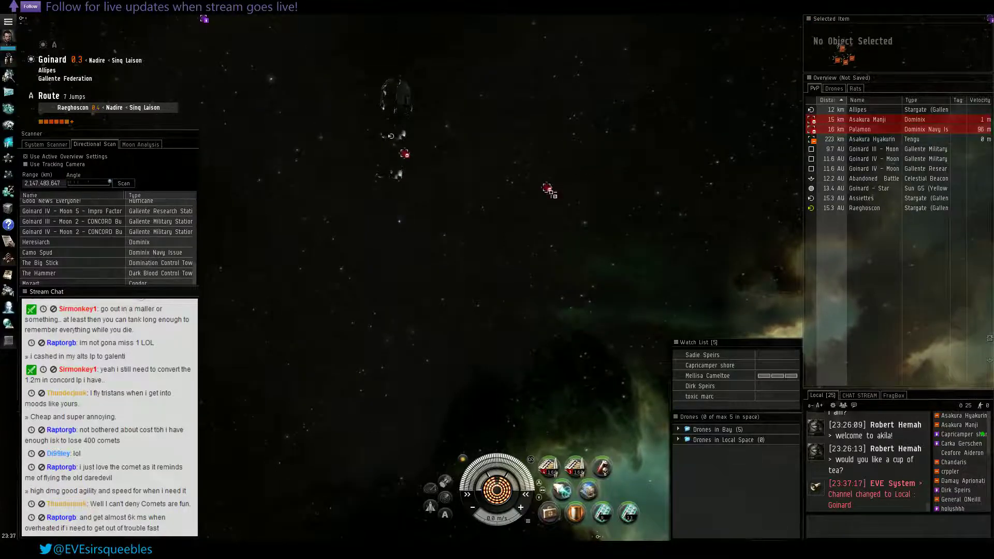
pyautogui.rightClick(548, 188)
# Approach the hostile, launch all drones and send them at the Dominix Navy Issue
pyautogui.click(572, 193)
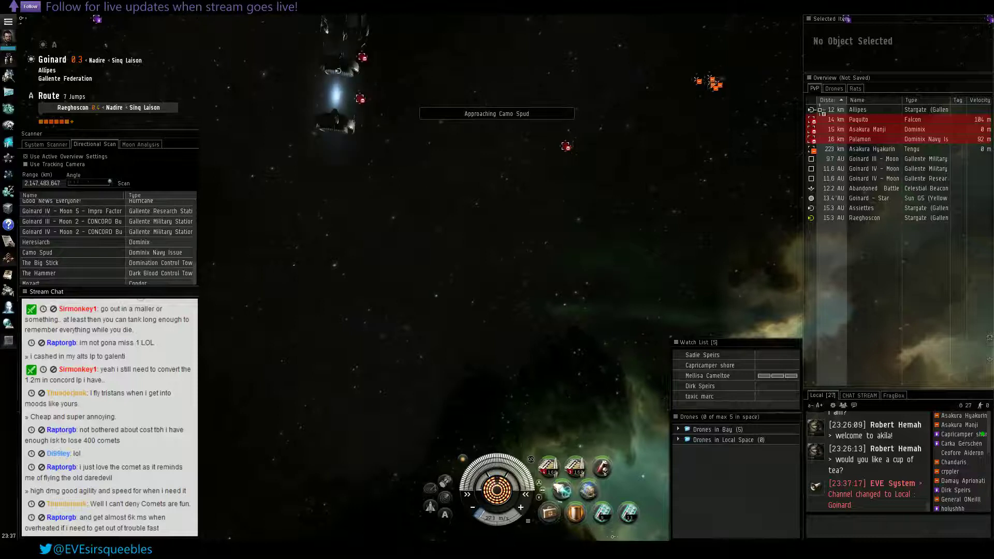
pyautogui.keyDown('ctrl'); pyautogui.click(863, 119); pyautogui.keyUp('ctrl')
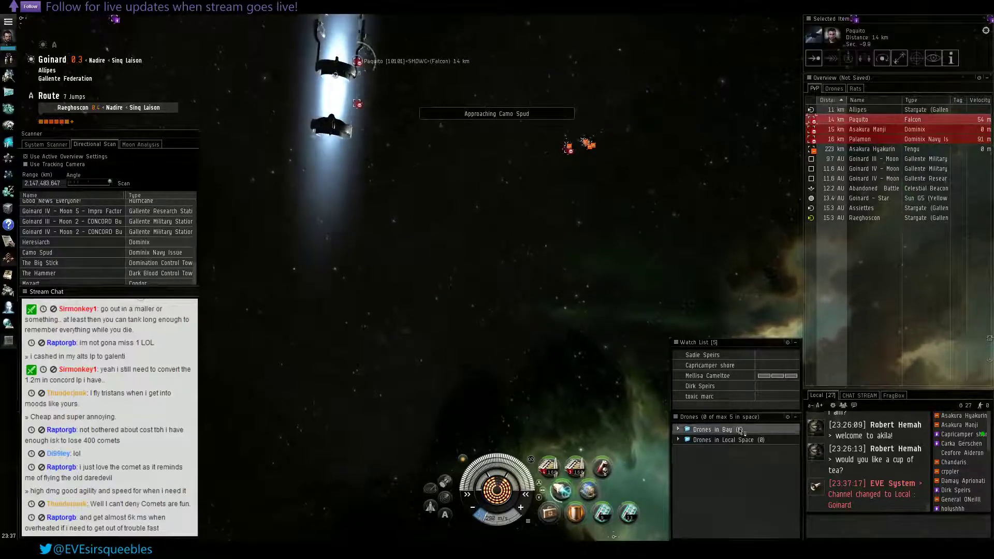
pyautogui.click(765, 432)
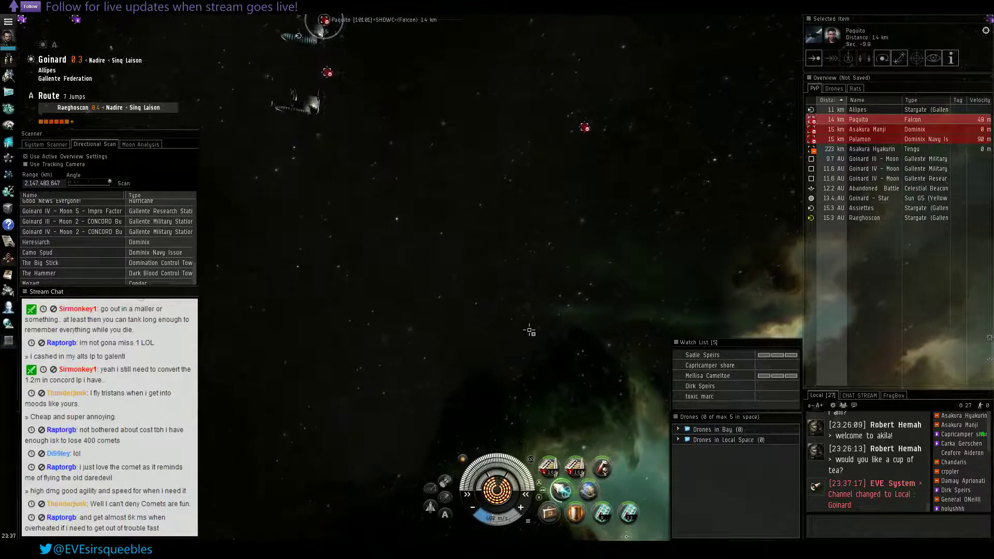
pyautogui.keyDown('ctrl'); pyautogui.click(860, 139); pyautogui.keyUp('ctrl')
pyautogui.press('f')
# Focus the Dominix Navy Issue and warp-scramble it while watching the drones attack
pyautogui.click(728, 440)
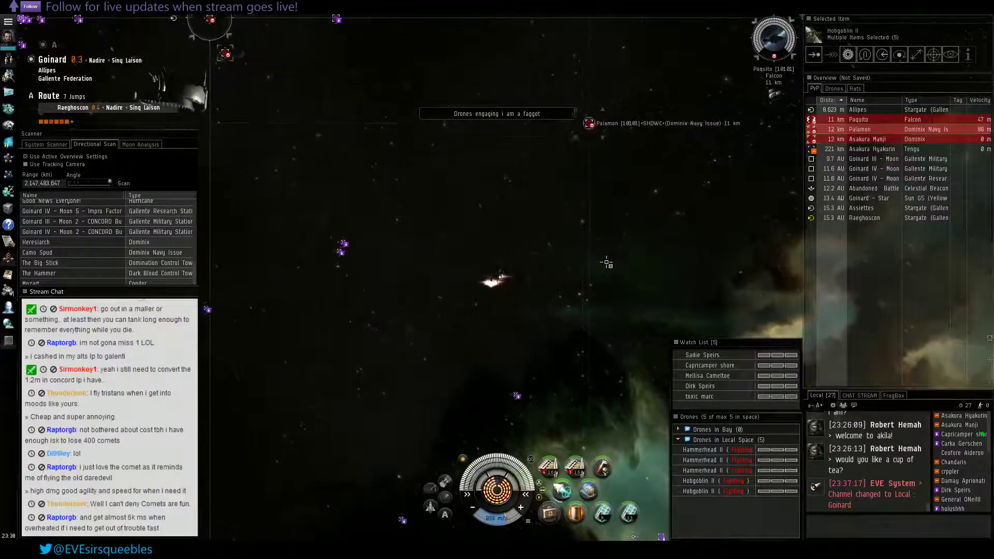
pyautogui.click(584, 124)
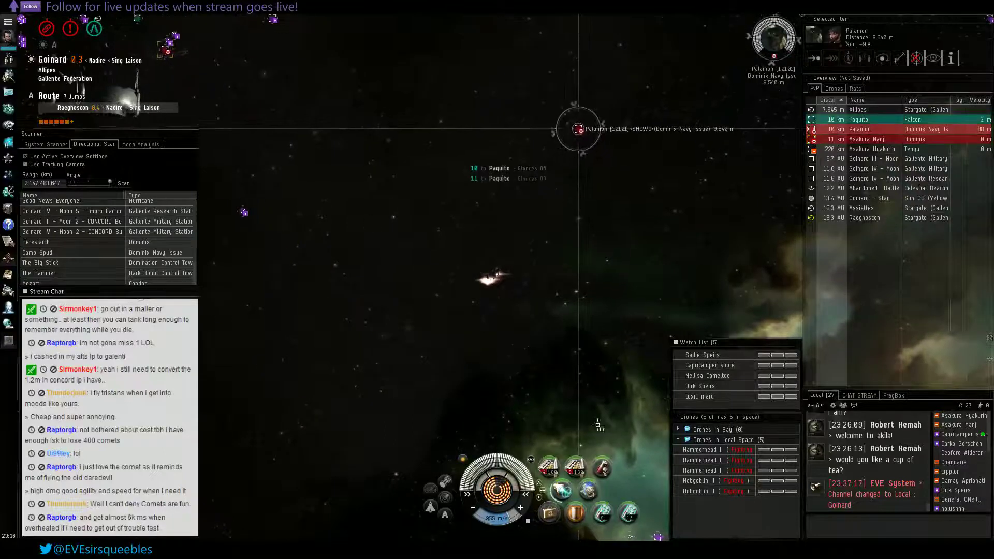
pyautogui.press('F1')
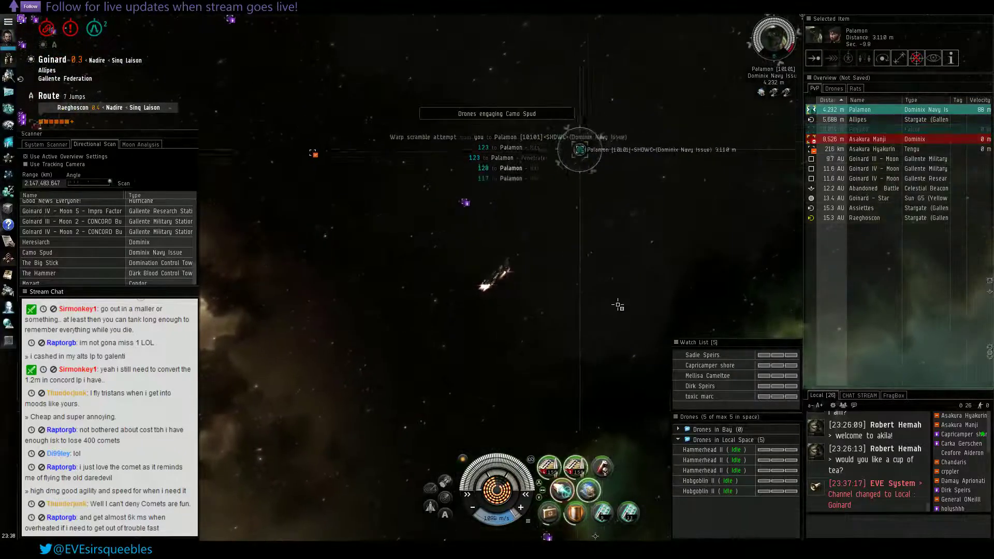
pyautogui.moveTo(617, 304); pyautogui.dragTo(580, 333)
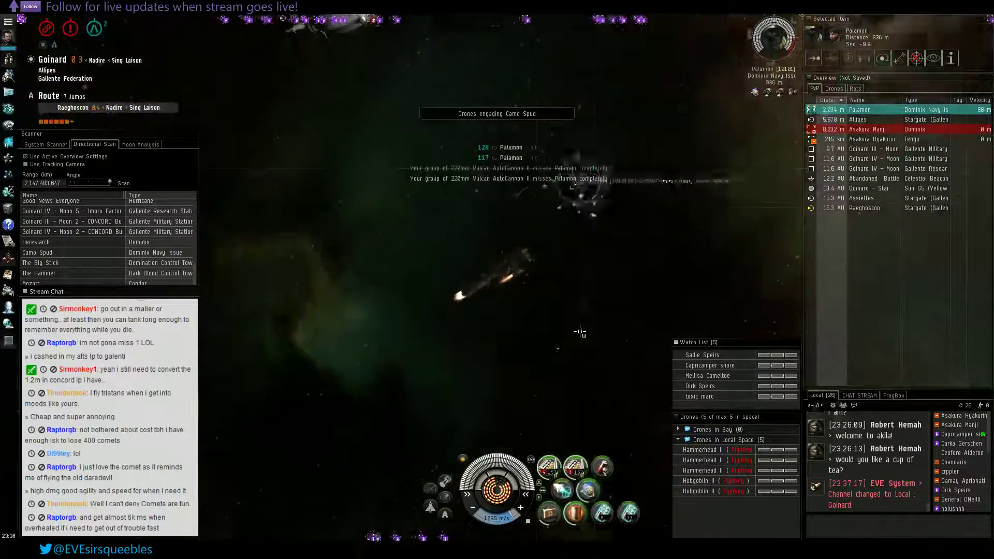
pyautogui.moveTo(580, 333); pyautogui.dragTo(614, 332)
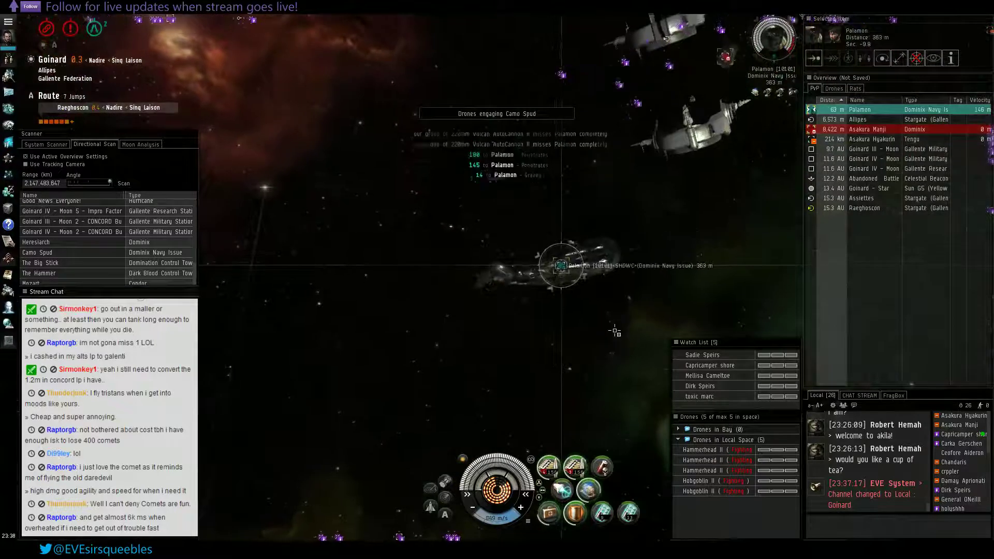
pyautogui.scroll(-3, 614, 327)
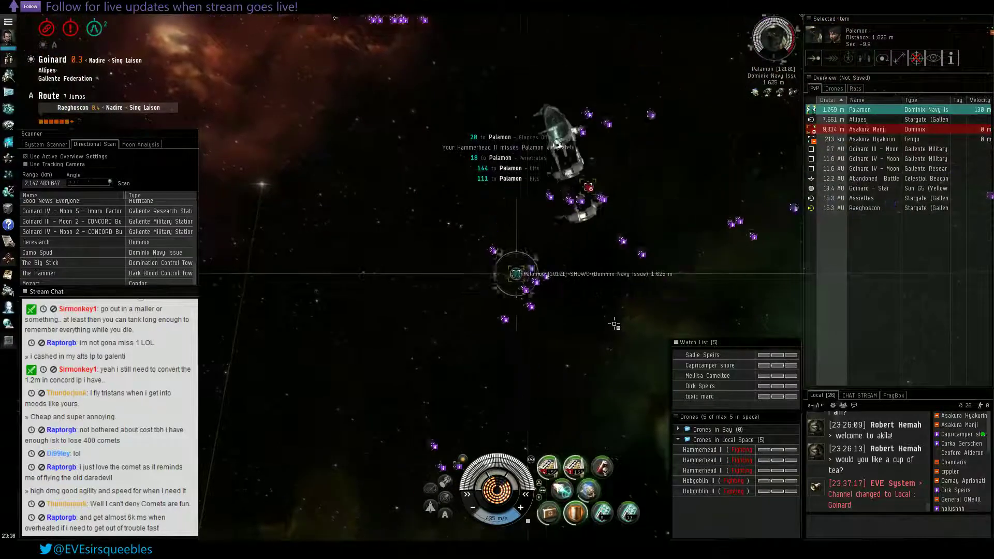
pyautogui.moveTo(614, 324)
pyautogui.mouseDown()
pyautogui.moveTo(585, 308)
pyautogui.moveTo(611, 494)
pyautogui.mouseUp()
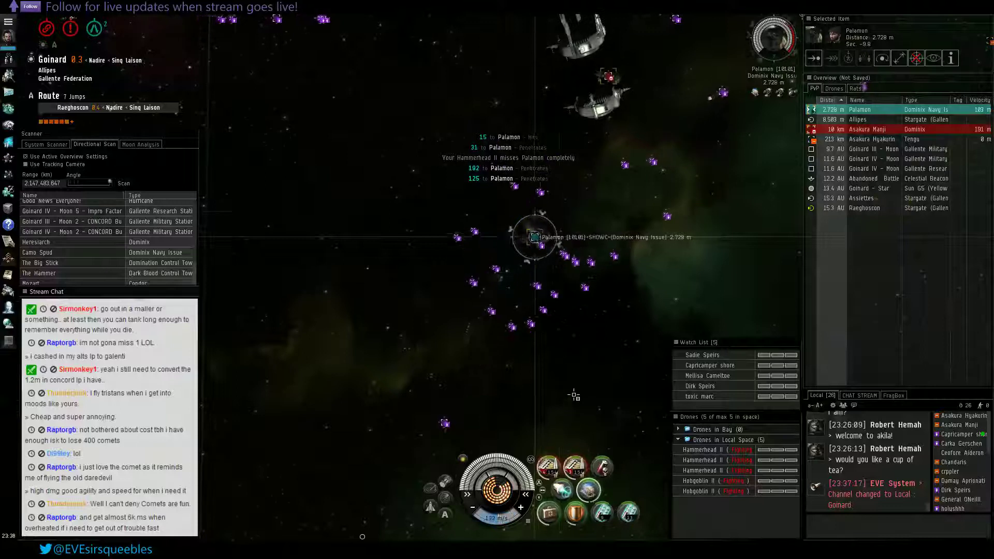
pyautogui.moveTo(573, 399); pyautogui.dragTo(543, 373)
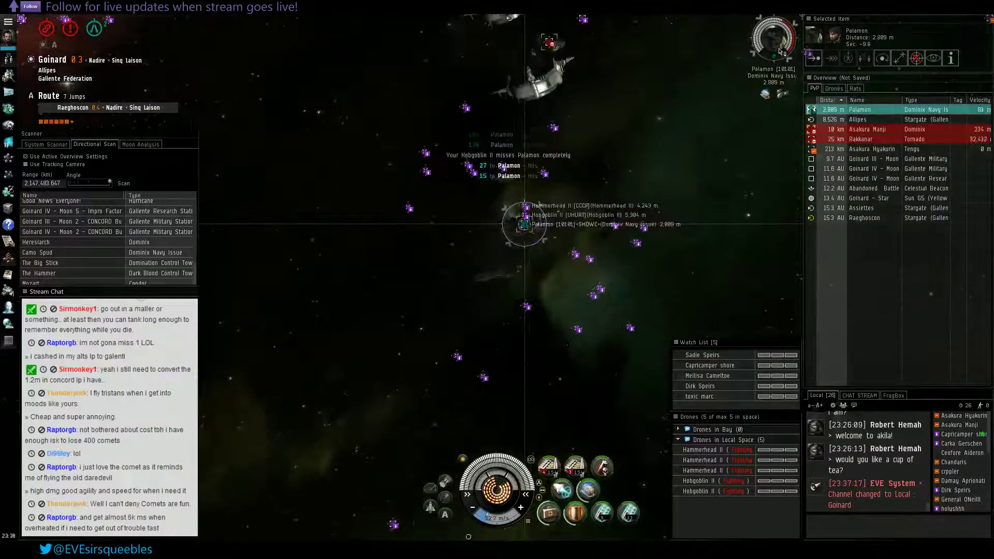
pyautogui.moveTo(782, 50); pyautogui.dragTo(714, 154)
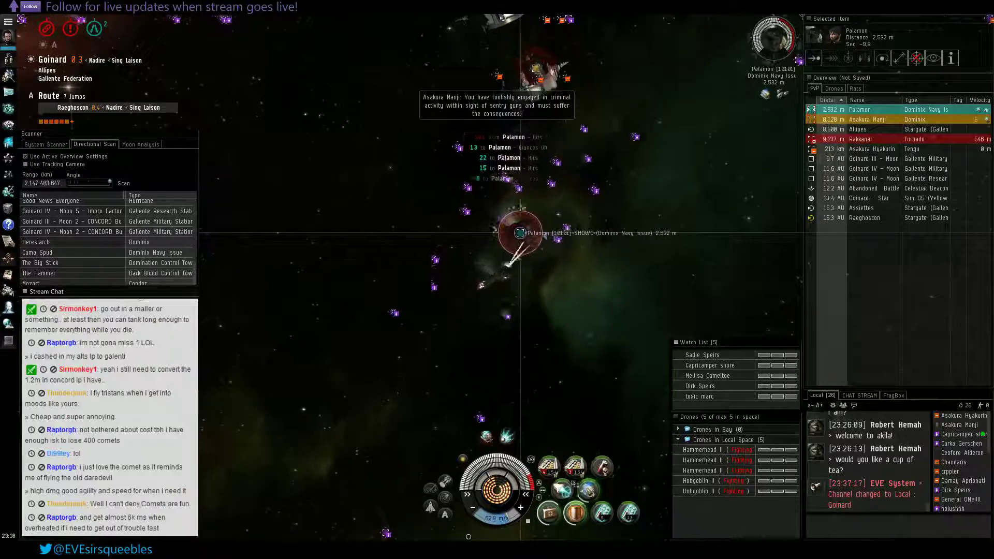
# Load Republic Fleet Phased Plasma M ammunition into the weapons
pyautogui.rightClick(580, 470)
pyautogui.click(616, 480)
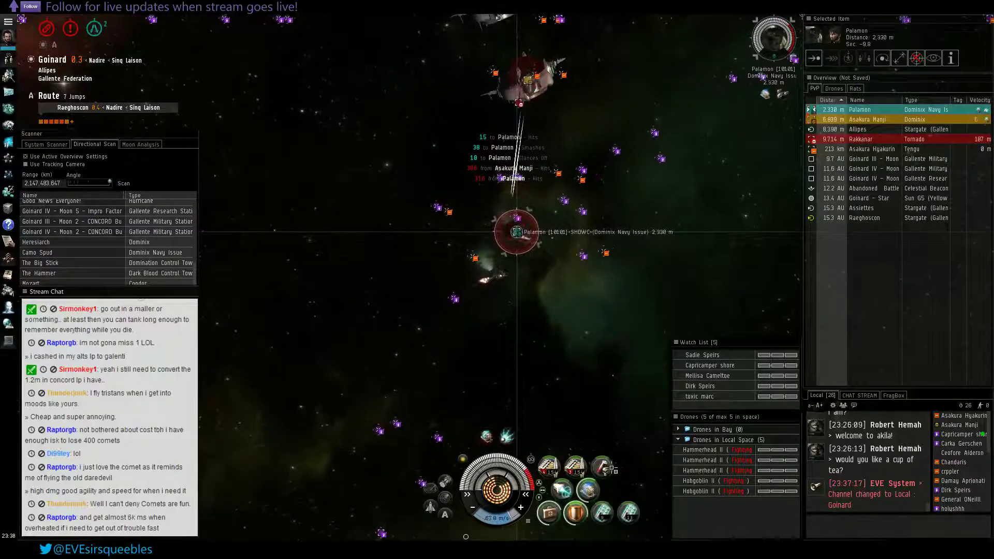
pyautogui.click(593, 472)
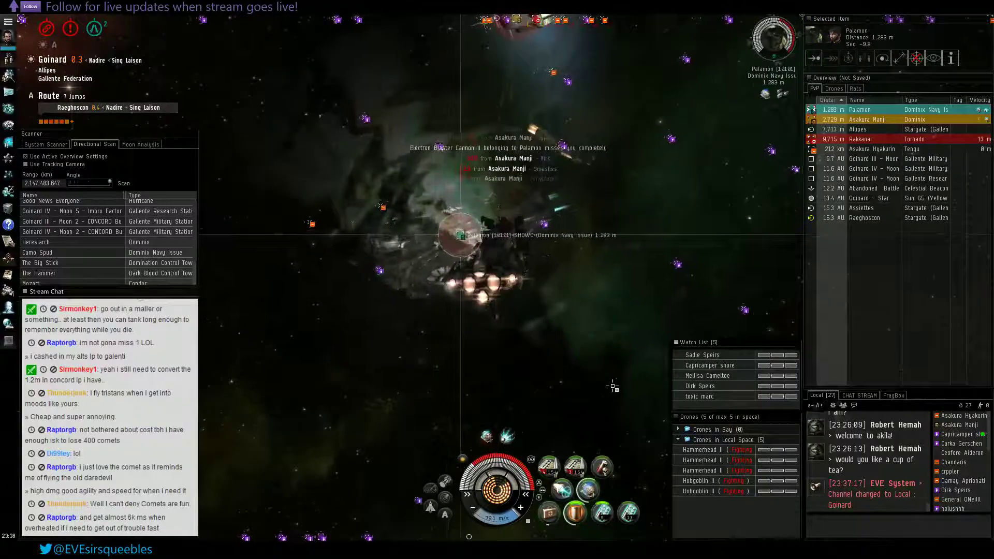
# Send the drones at Camo Spud and select Asakura Manji in the overview
pyautogui.moveTo(606, 387); pyautogui.dragTo(576, 378)
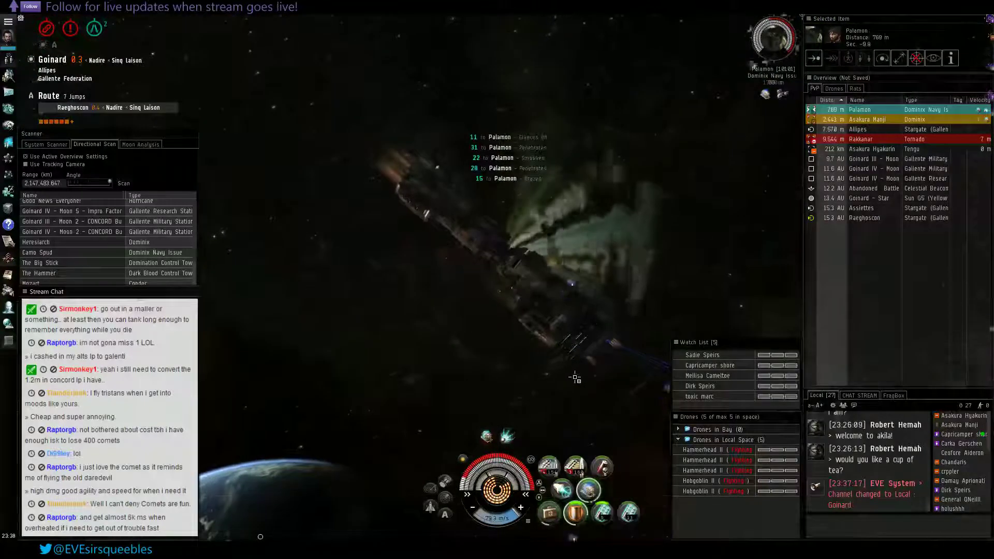
pyautogui.press('f')
pyautogui.moveTo(570, 427)
pyautogui.mouseDown()
pyautogui.moveTo(520, 380)
pyautogui.moveTo(569, 399)
pyautogui.mouseUp()
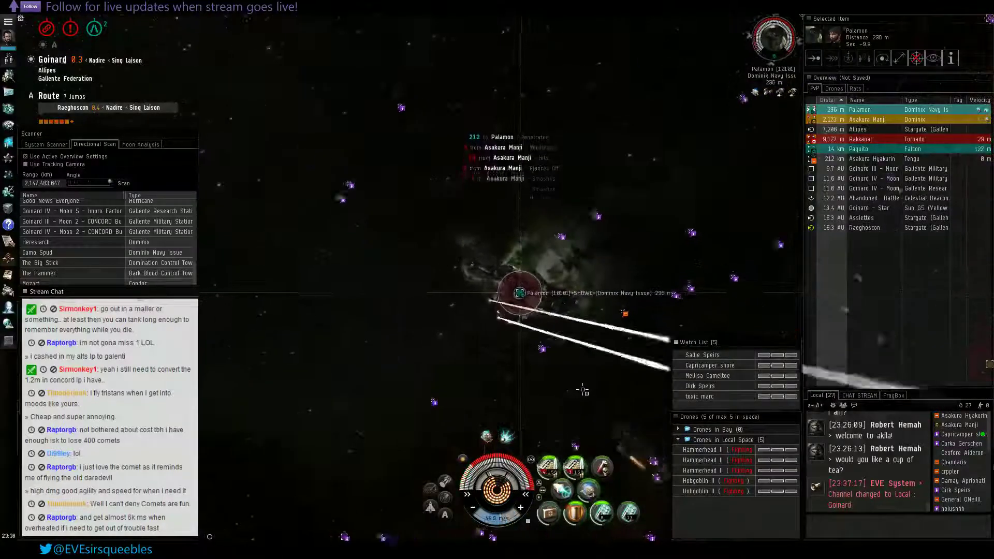
pyautogui.moveTo(570, 399)
pyautogui.mouseDown()
pyautogui.moveTo(723, 207)
pyautogui.moveTo(544, 233)
pyautogui.mouseUp()
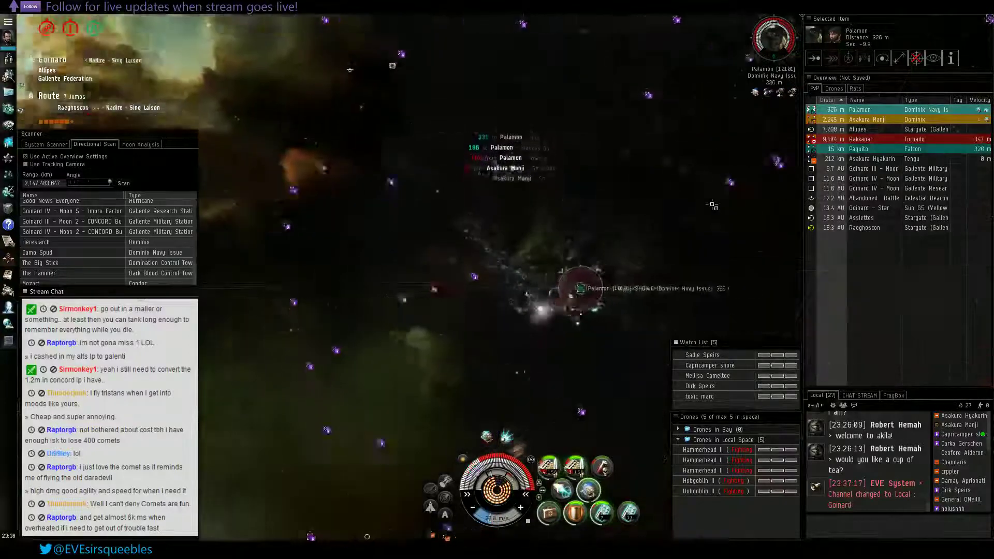
pyautogui.keyDown('ctrl'); pyautogui.click(862, 110); pyautogui.keyUp('ctrl')
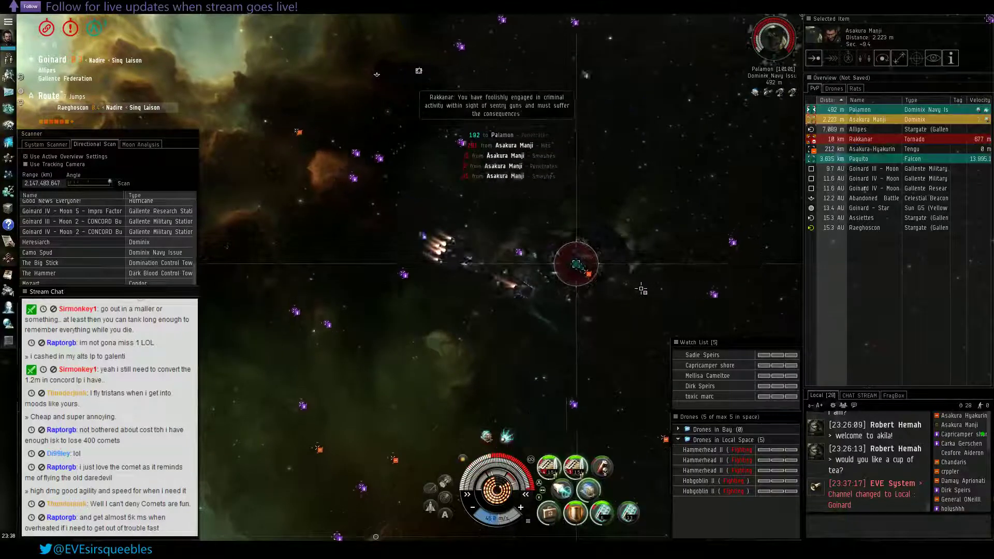
# Select Rakkanar's Tornado in the overview, then try locking Palamon
pyautogui.moveTo(641, 289); pyautogui.dragTo(654, 290)
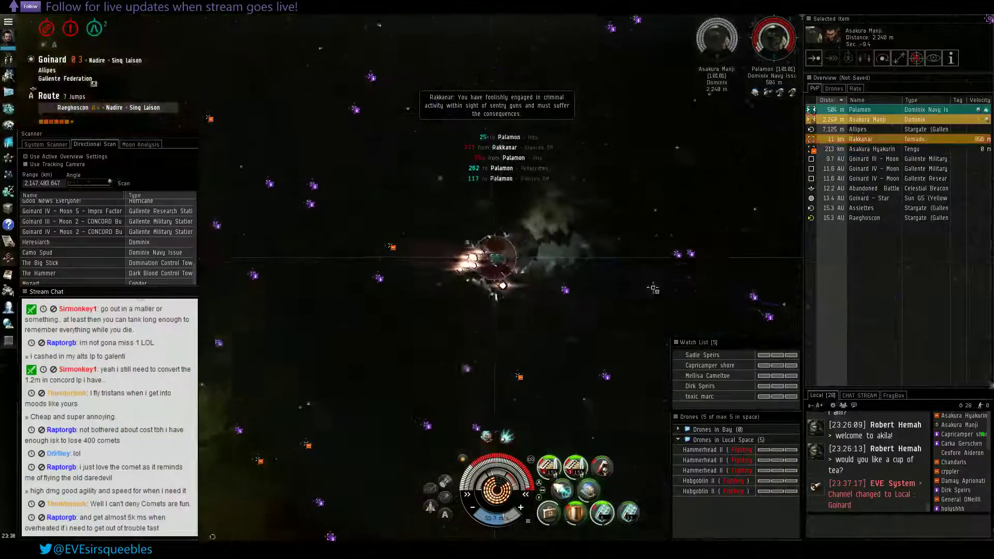
pyautogui.keyDown('ctrl'); pyautogui.click(860, 139); pyautogui.keyUp('ctrl')
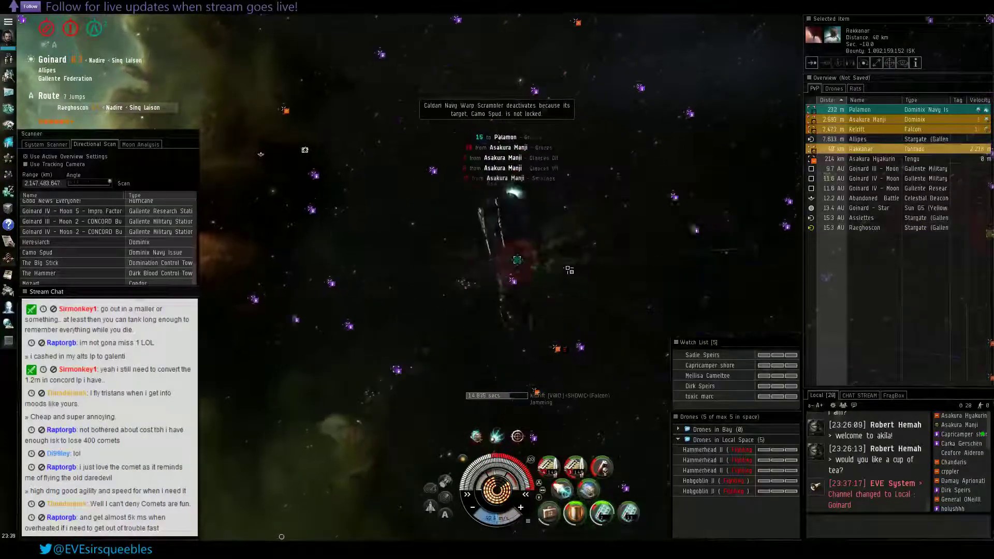
pyautogui.keyDown('ctrl'); pyautogui.click(854, 110); pyautogui.keyUp('ctrl')
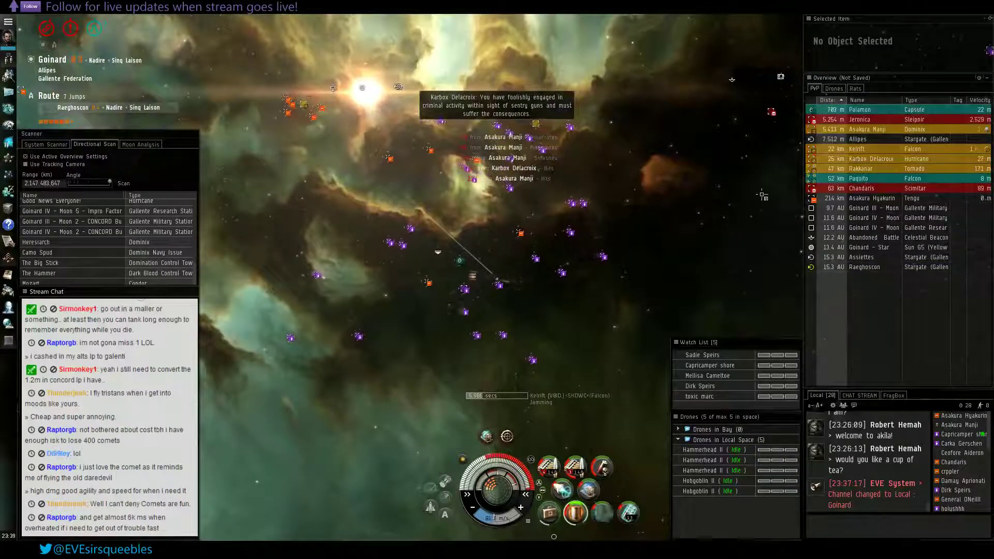
# Select Asakura Manji and repeatedly try to activate the microwarpdrive
pyautogui.moveTo(764, 195); pyautogui.dragTo(702, 183)
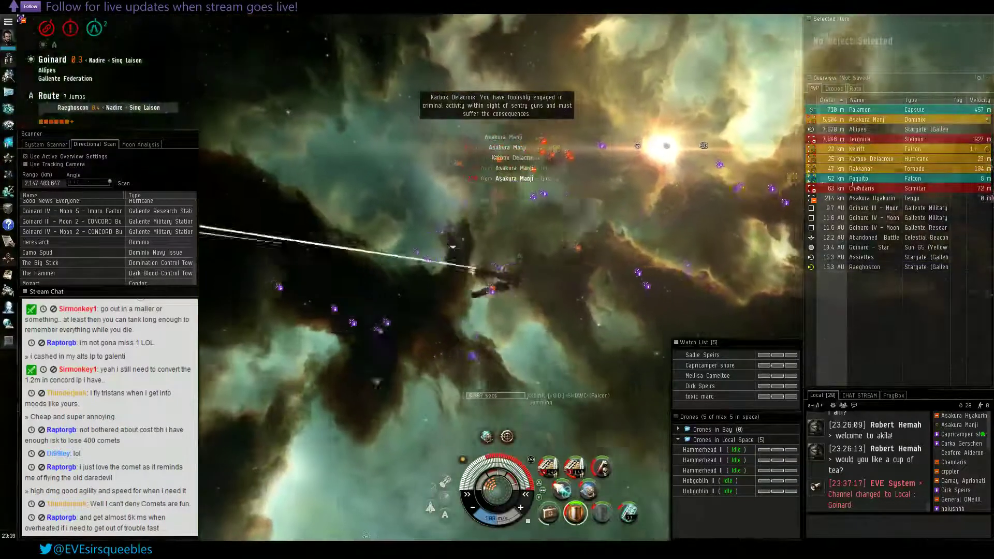
pyautogui.moveTo(497, 279); pyautogui.dragTo(582, 396)
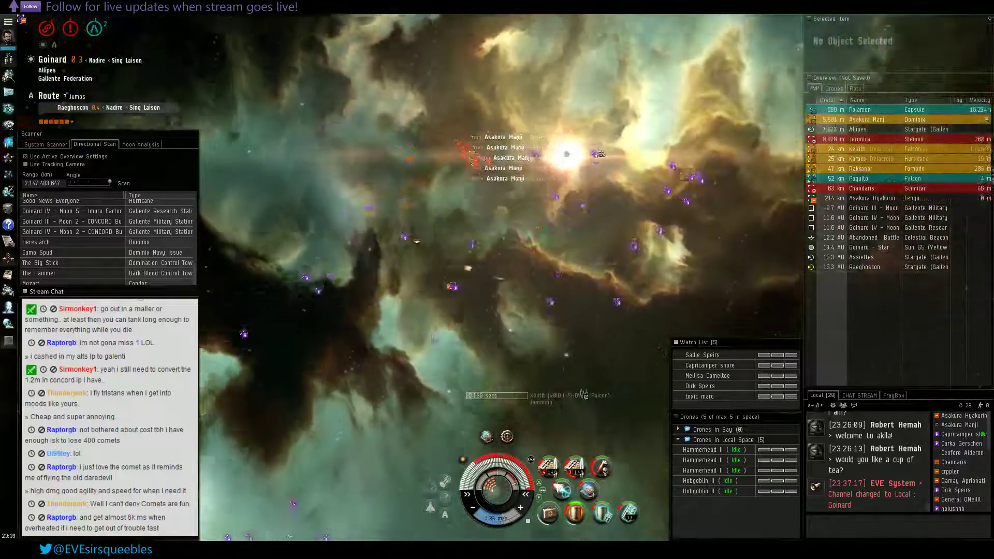
pyautogui.press('F1')
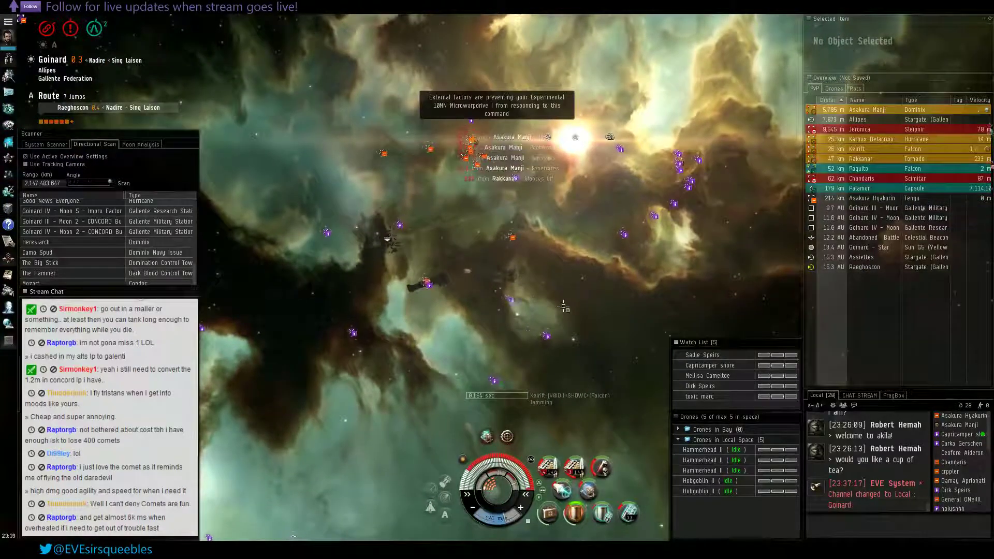
pyautogui.keyDown('ctrl'); pyautogui.click(563, 305); pyautogui.keyUp('ctrl')
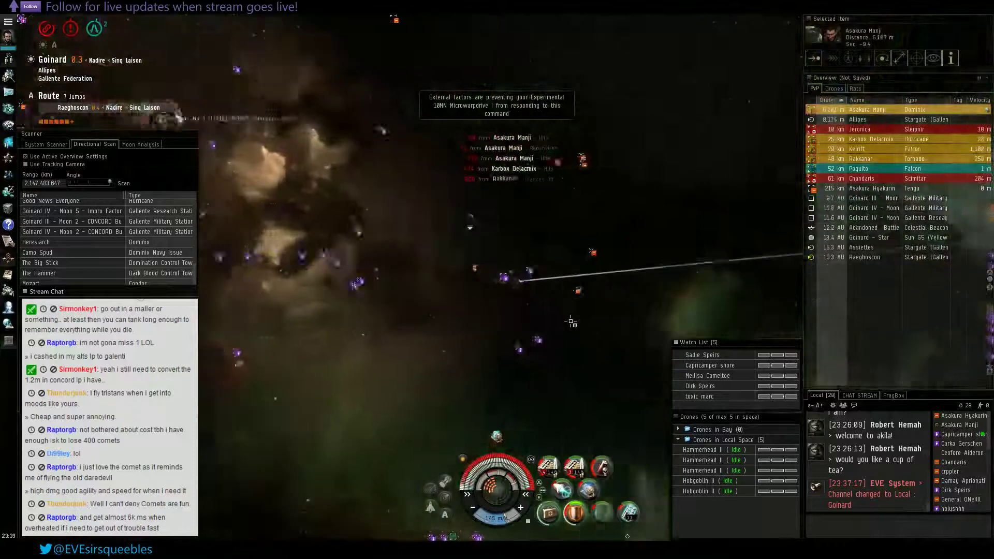
pyautogui.moveTo(585, 327); pyautogui.dragTo(602, 524)
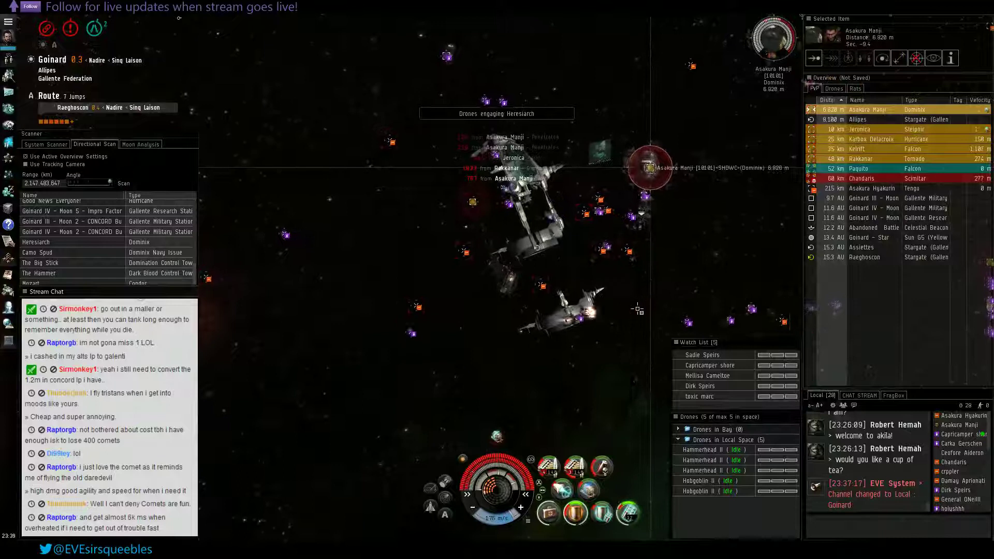
pyautogui.moveTo(638, 310)
pyautogui.mouseDown()
pyautogui.moveTo(605, 381)
pyautogui.moveTo(573, 241)
pyautogui.mouseUp()
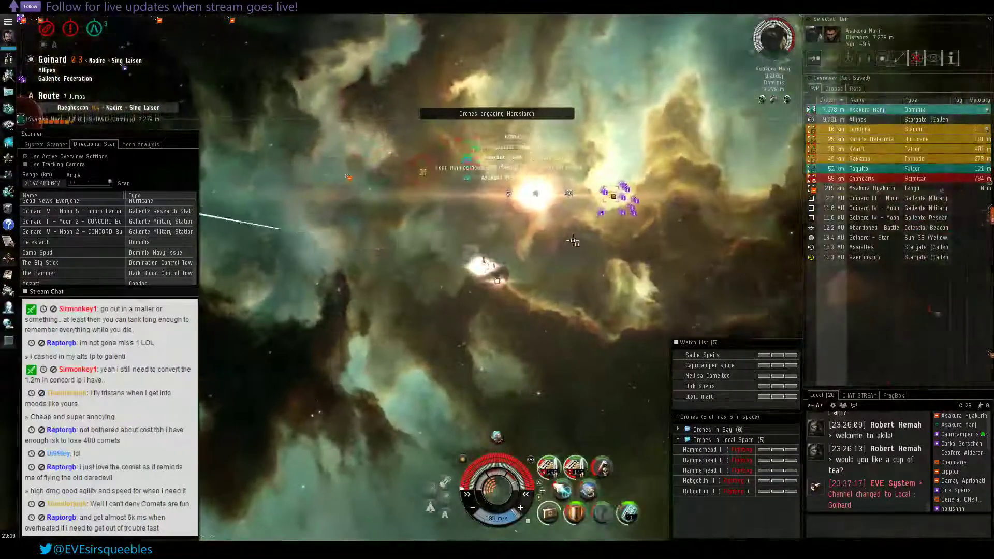
pyautogui.press('F1')
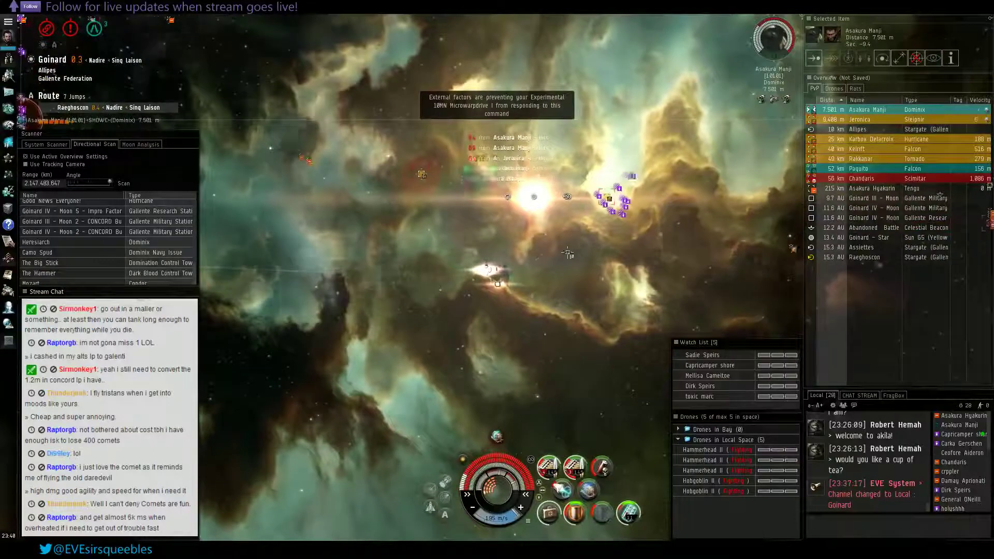
# Align toward Goinard - Star, then toward Goinard I - Asteroid Belt 1
pyautogui.rightClick(547, 223)
pyautogui.click(522, 272)
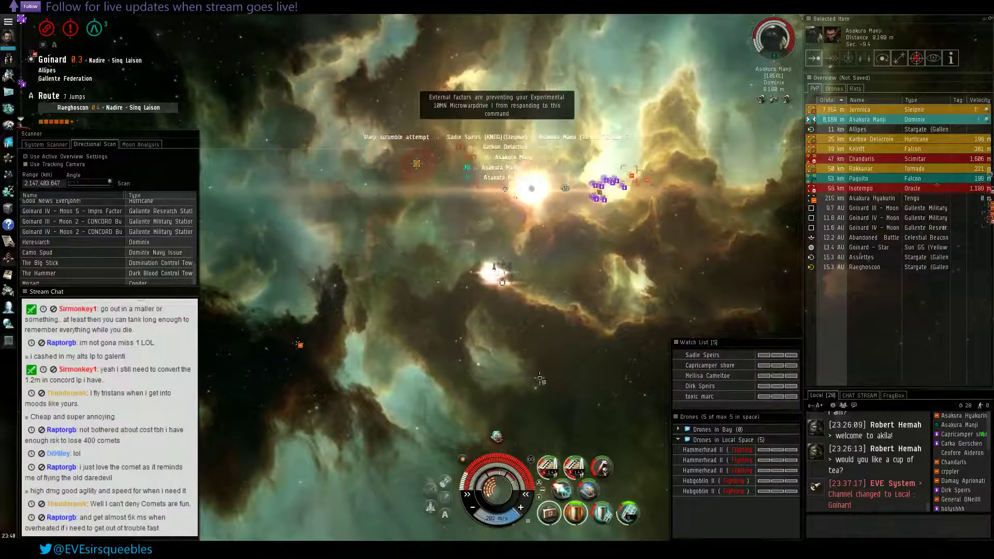
pyautogui.click(862, 247)
pyautogui.press('a')
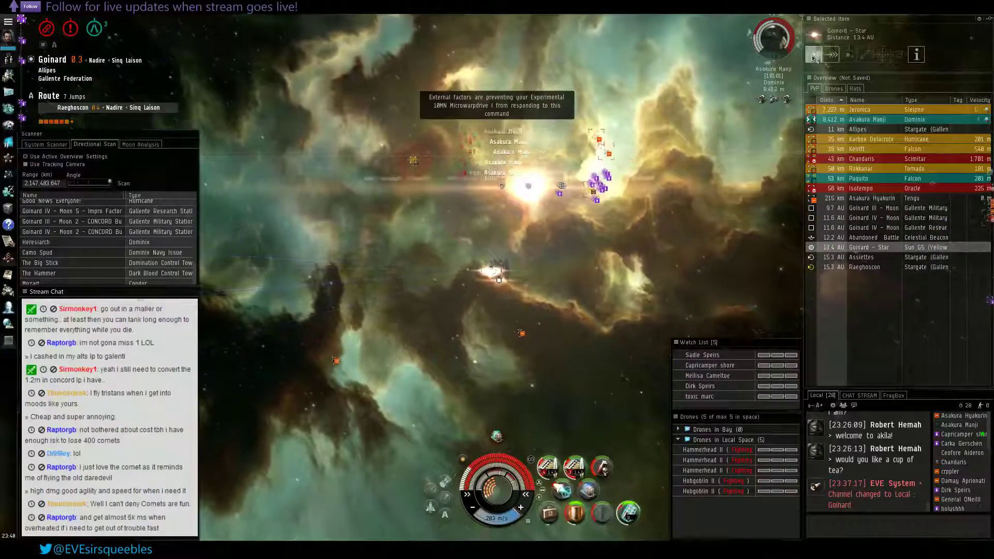
pyautogui.press('F1')
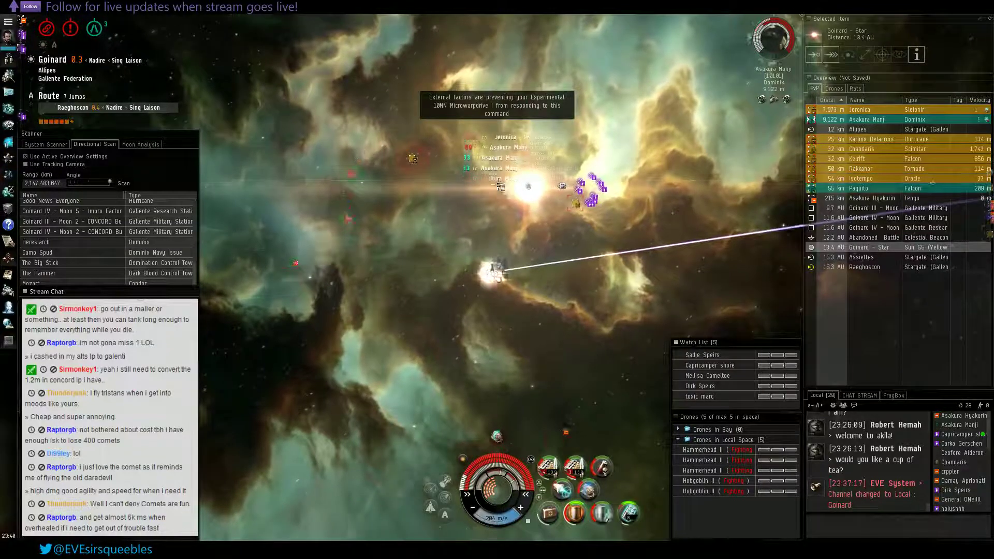
pyautogui.click(817, 56)
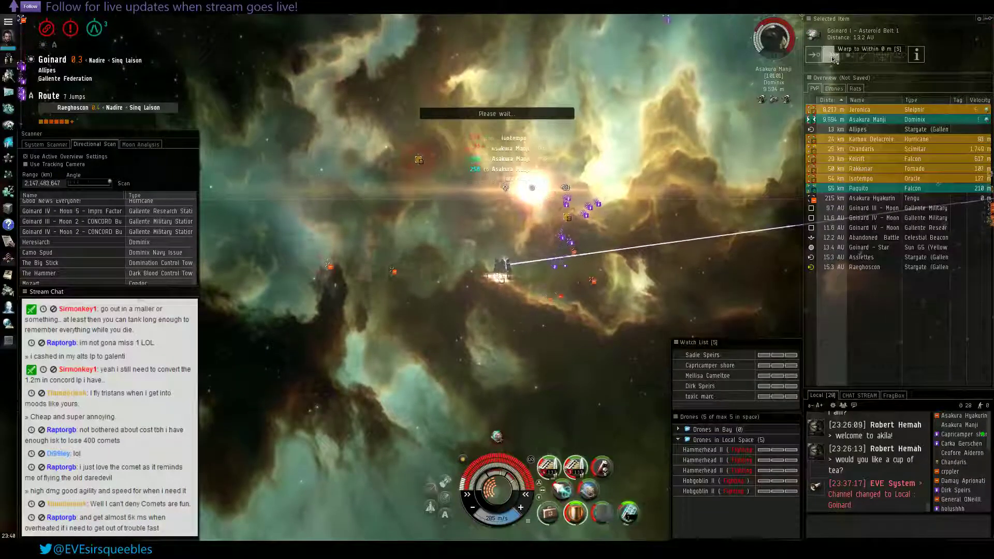
# Activate the microwarpdrive, align to Goinard I - Asteroid Belt 1 and warp there
pyautogui.click(817, 61)
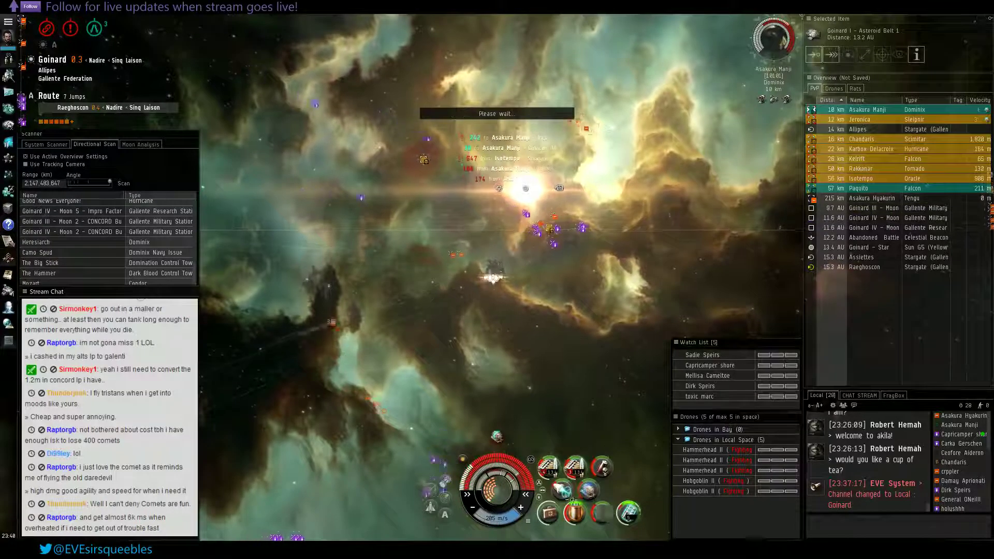
pyautogui.press('F1')
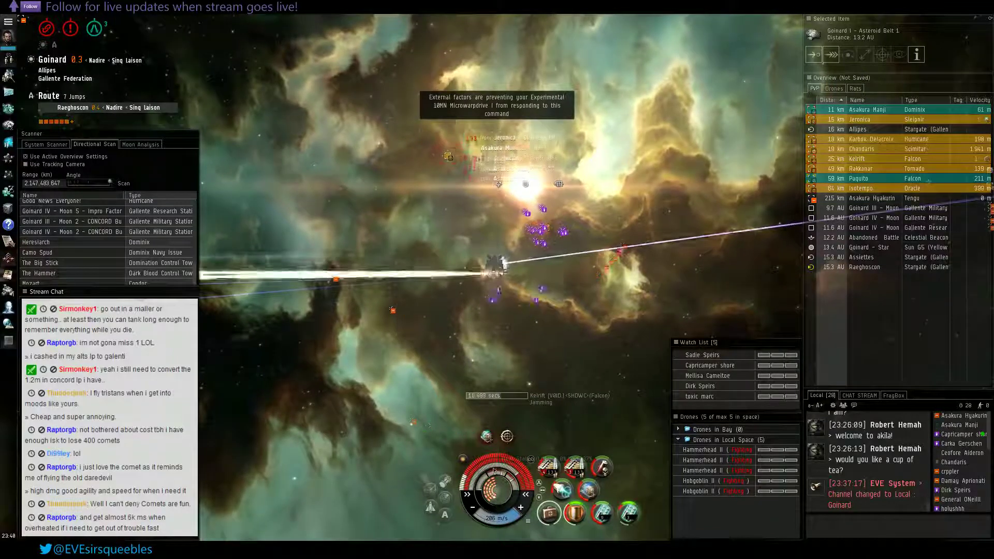
pyautogui.click(561, 490)
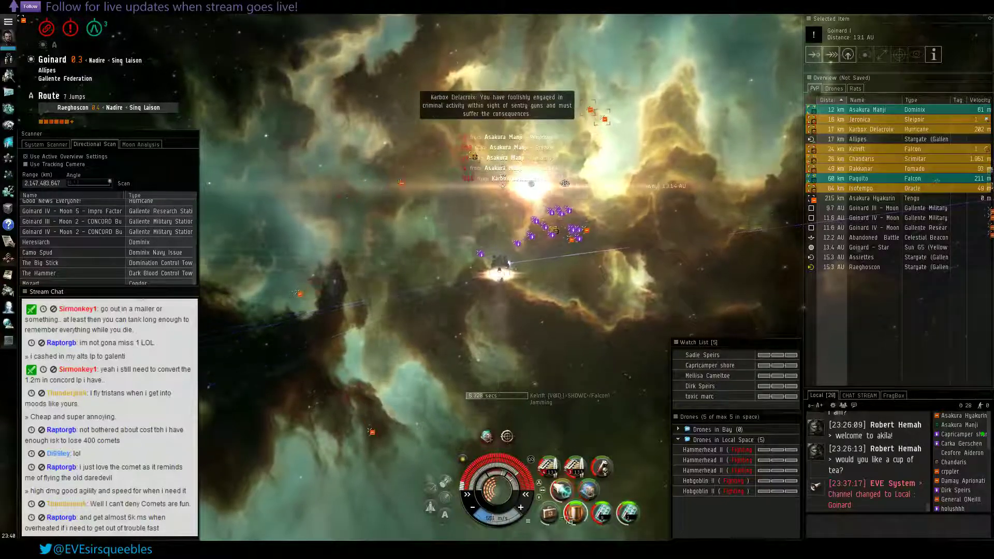
pyautogui.click(812, 54)
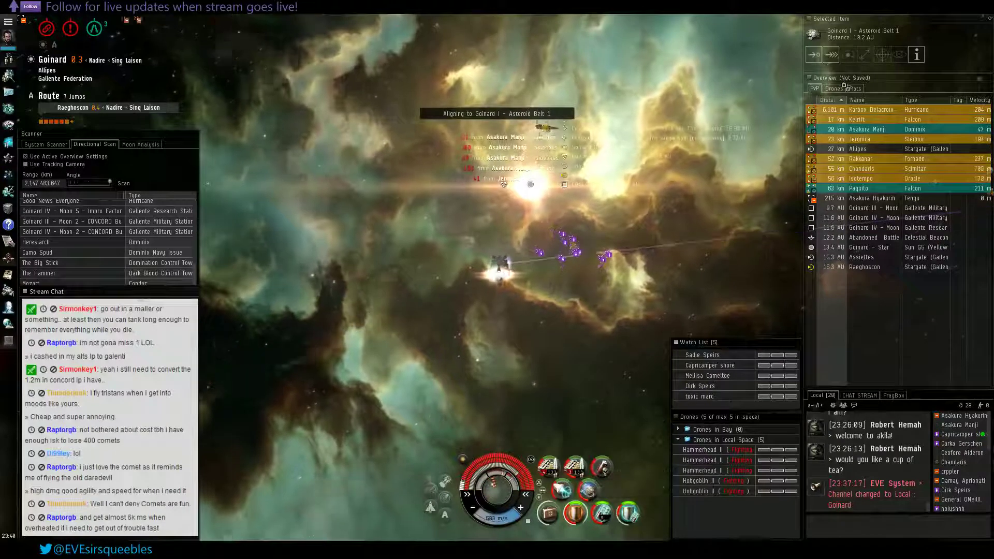
pyautogui.click(833, 56)
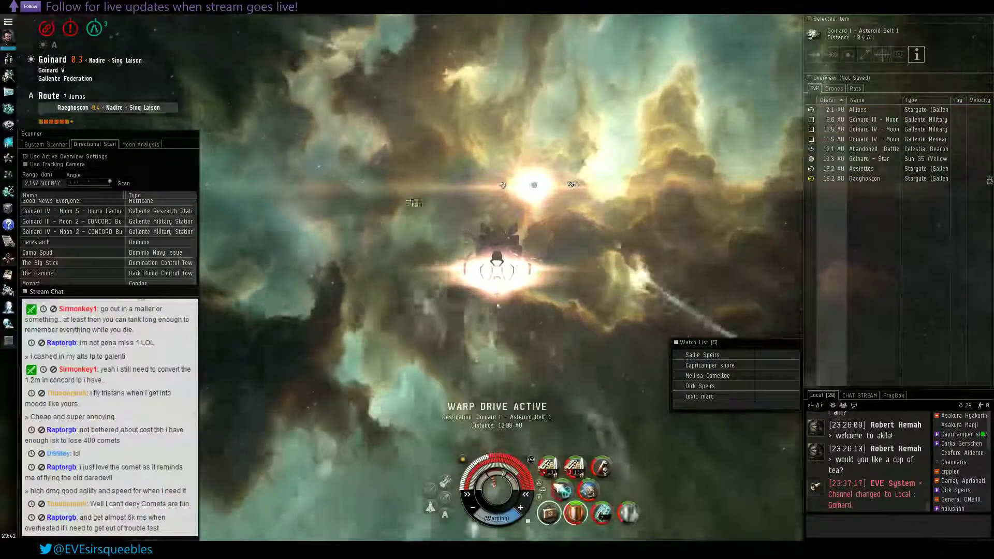
pyautogui.rightClick(425, 224)
pyautogui.moveTo(582, 265)
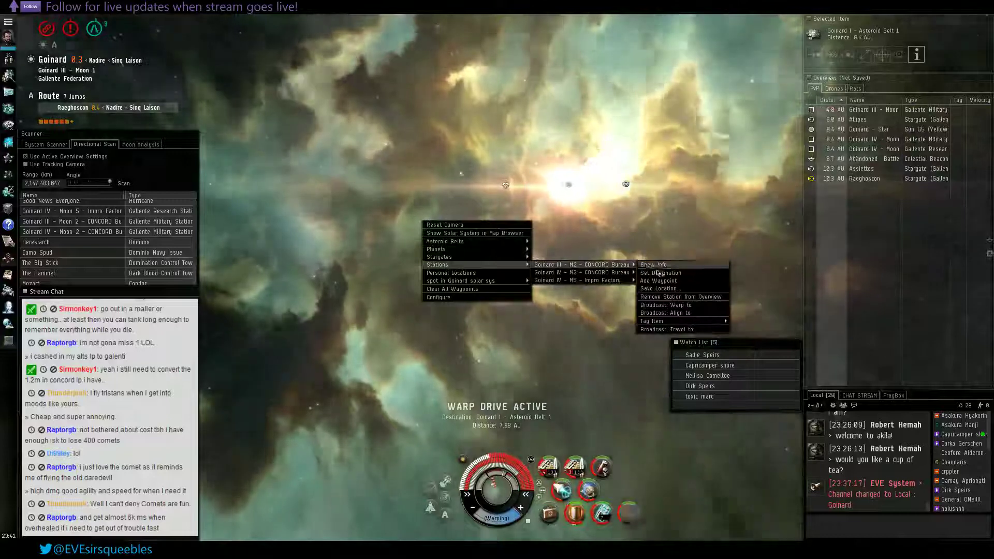
pyautogui.click(654, 265)
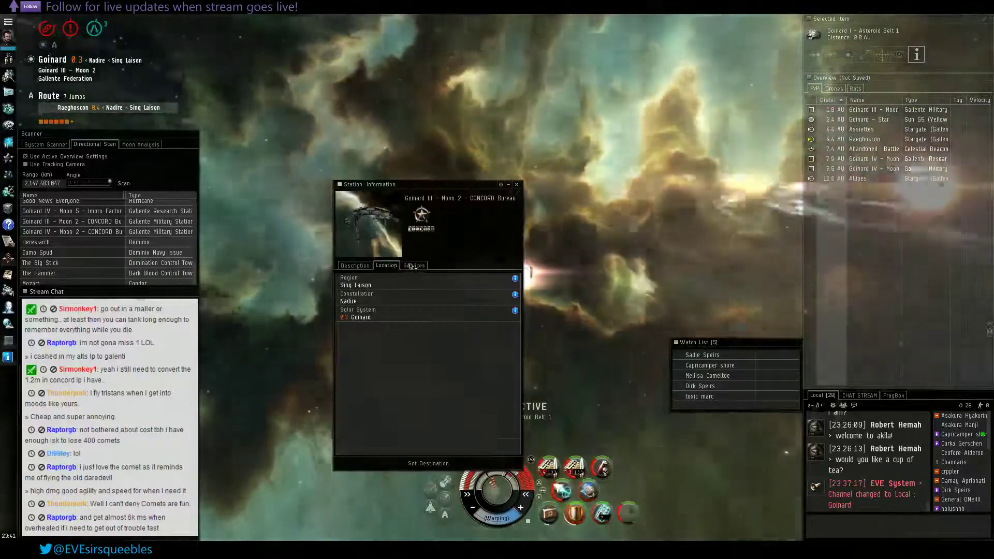
pyautogui.click(413, 266)
pyautogui.click(516, 183)
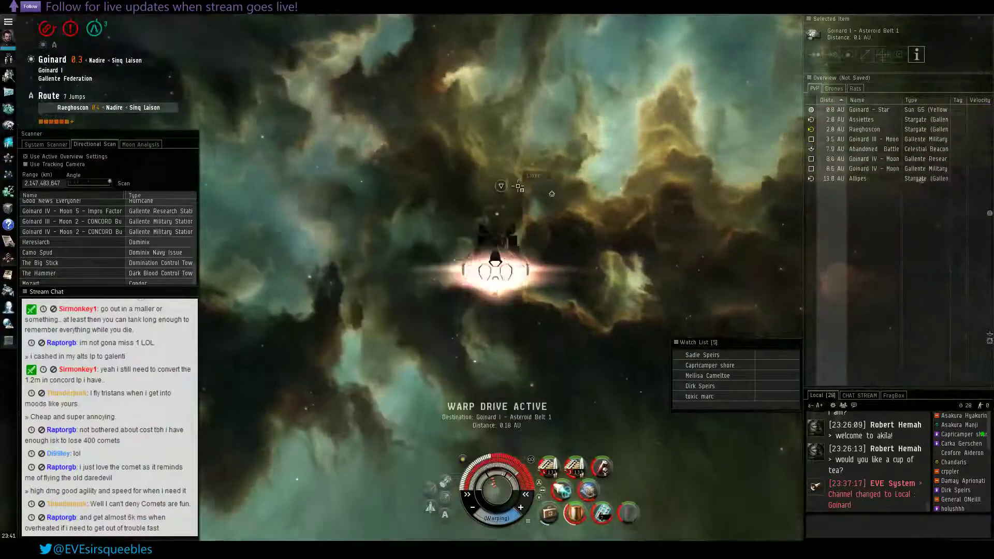
pyautogui.rightClick(416, 188)
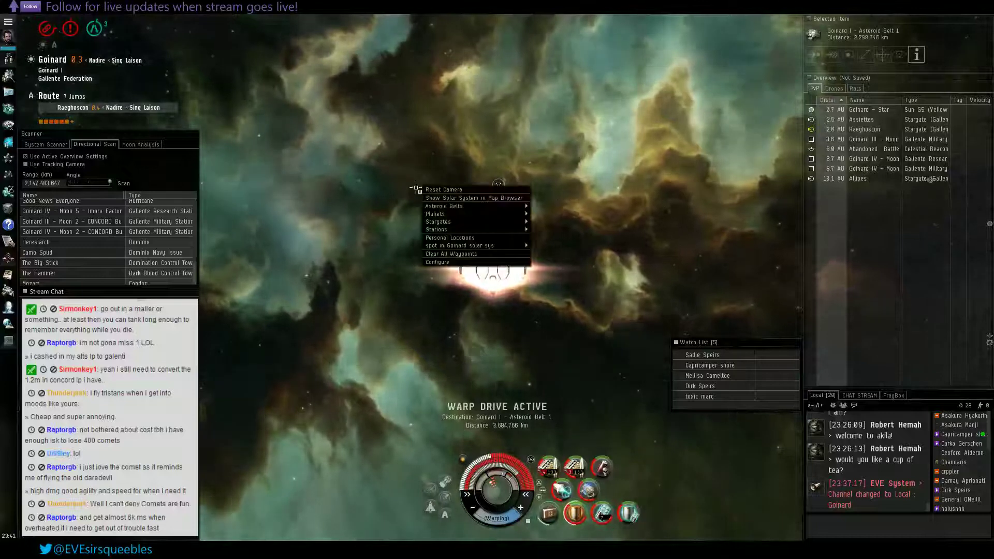
pyautogui.click(582, 264)
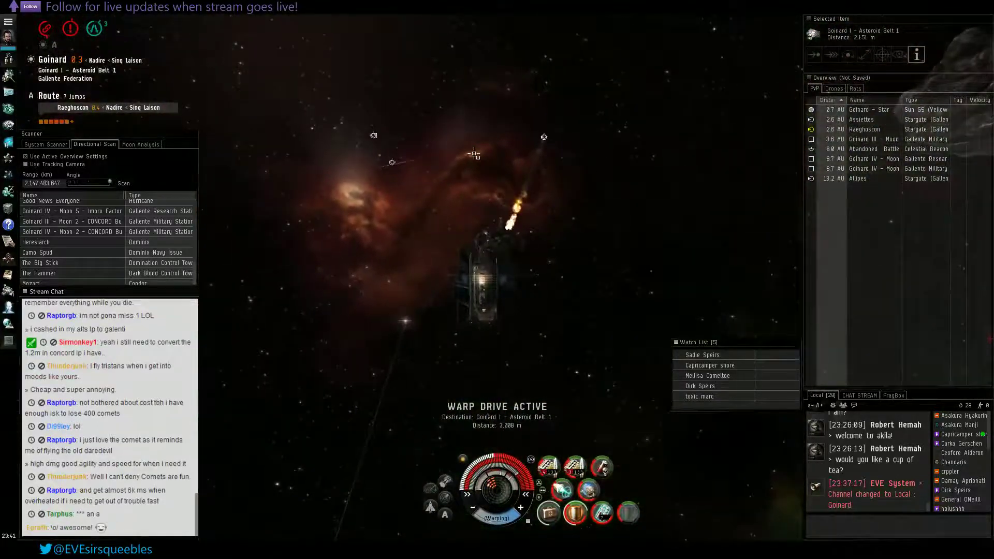
# Warp to Goinard III - Moon 2 - CONCORD Bureau and select it in the Overview
pyautogui.rightClick(480, 154)
pyautogui.moveTo(638, 213)
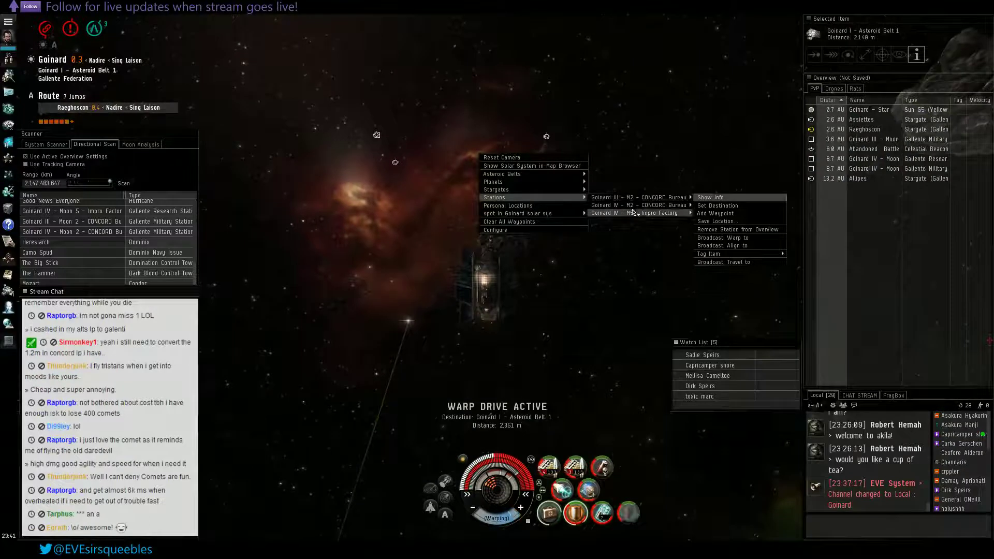
pyautogui.click(722, 206)
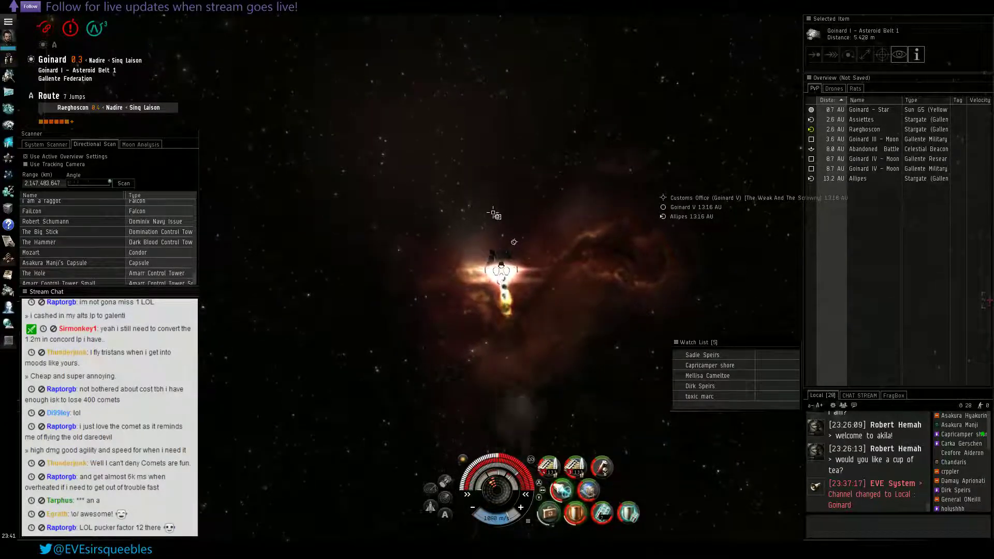
pyautogui.click(877, 138)
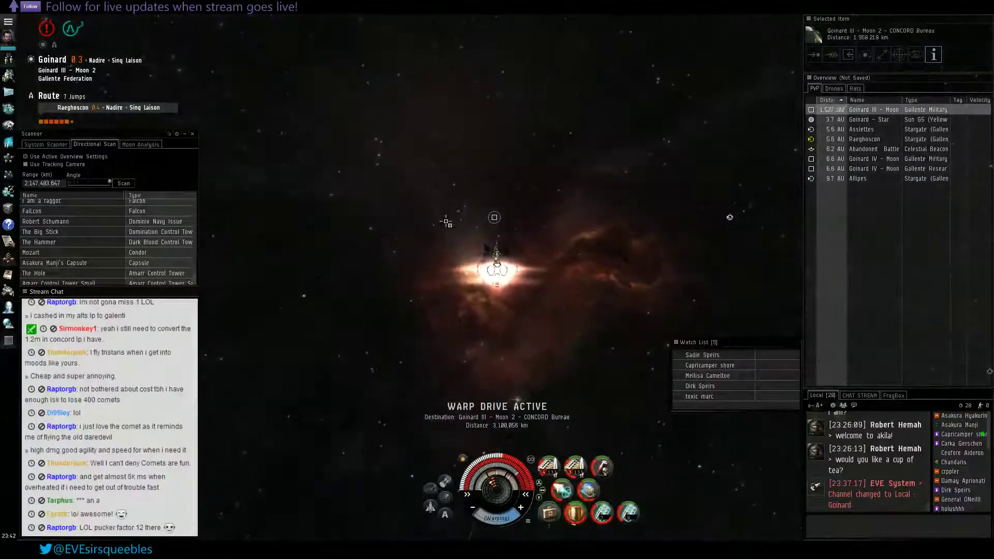
# Open and dismiss the station's menu, then dock at CONCORD Bureau on arrival
pyautogui.rightClick(497, 220)
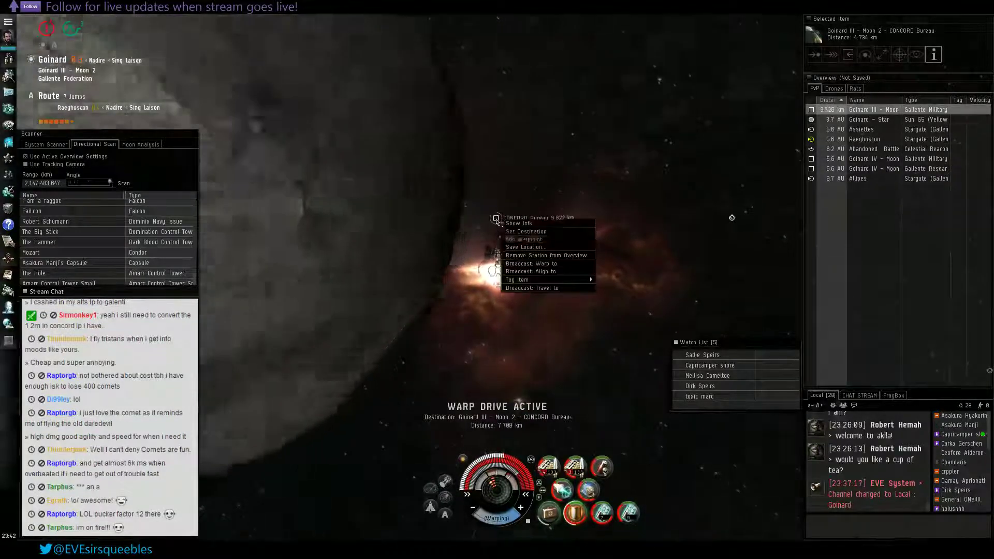
pyautogui.click(534, 203)
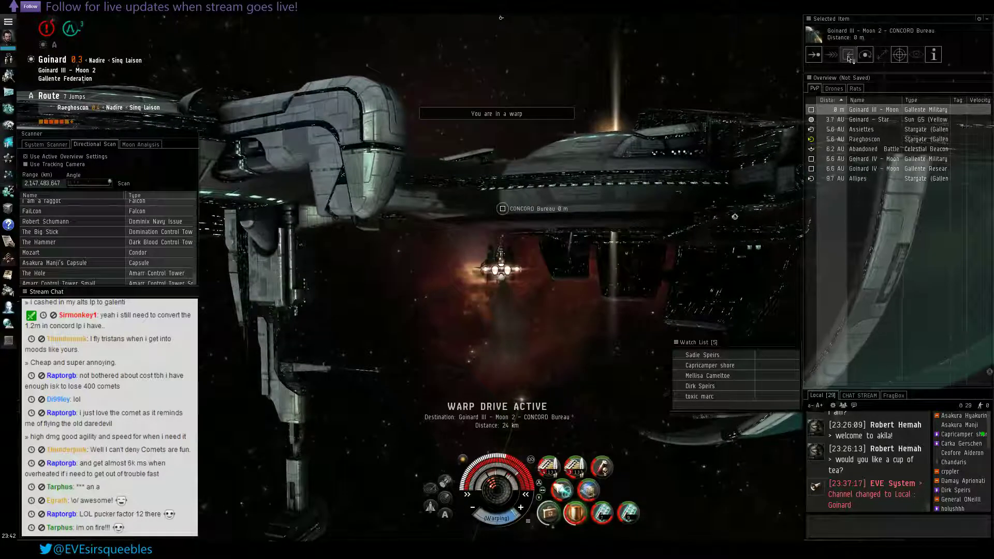
pyautogui.click(849, 54)
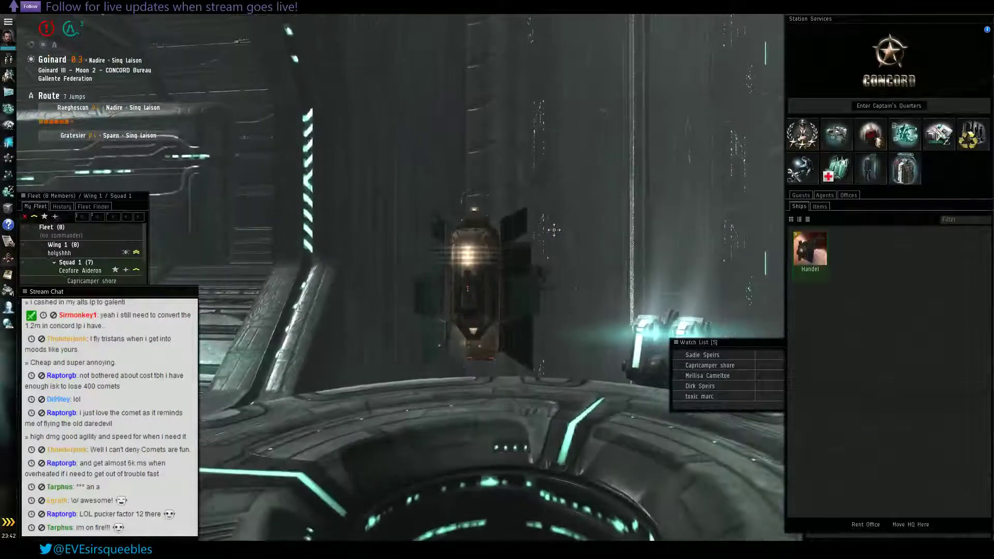
# Repair everything for 4,000,507 ISK at Repair Facilities, then close the repairshop
pyautogui.click(801, 171)
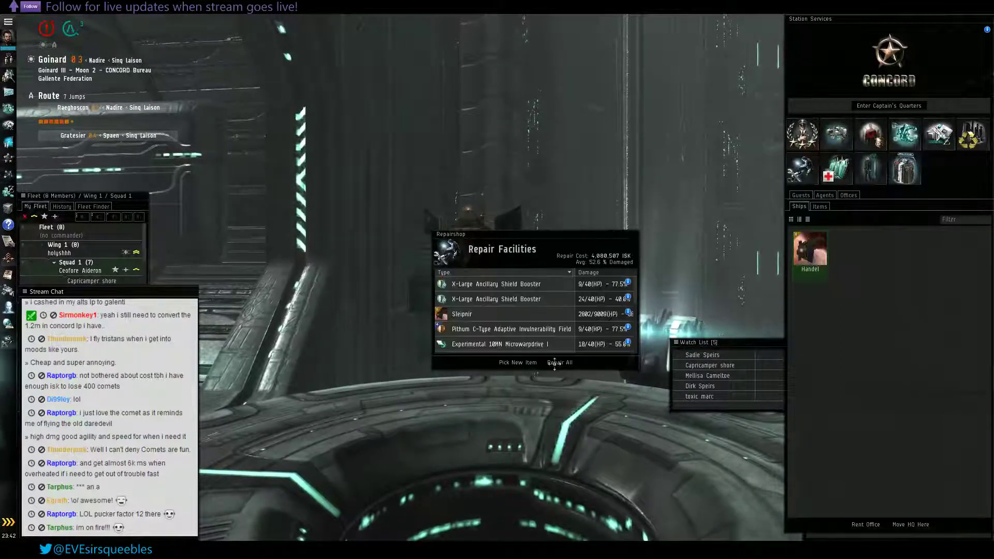
pyautogui.click(559, 363)
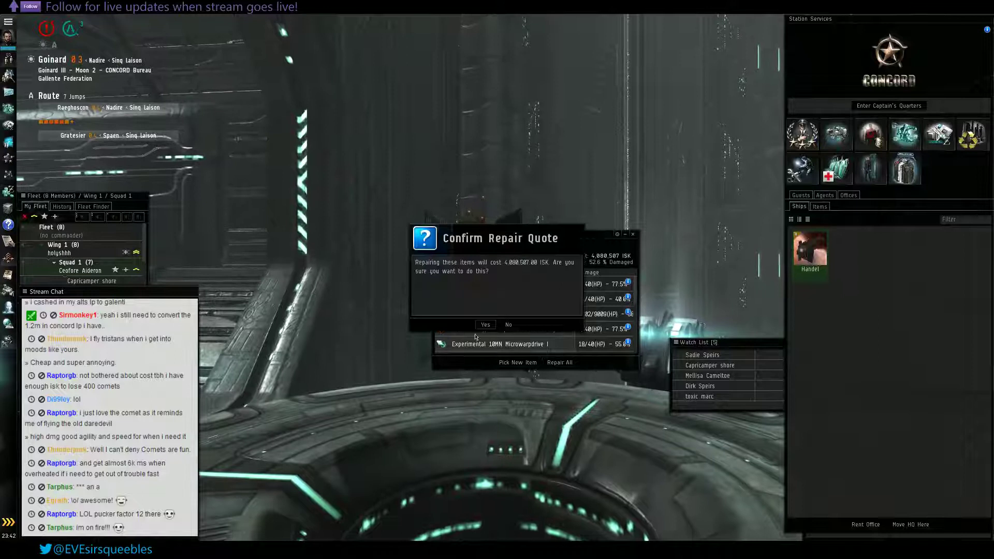
pyautogui.click(485, 325)
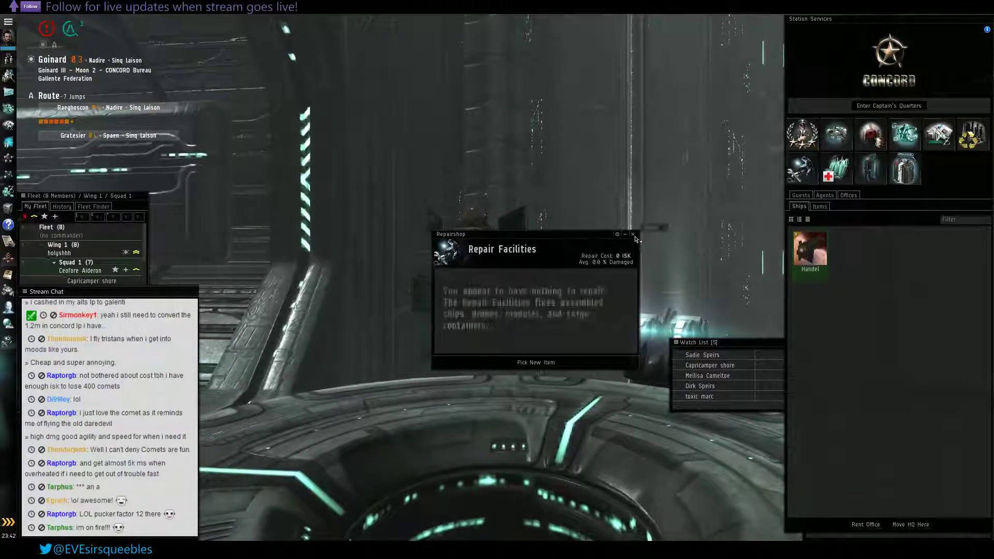
pyautogui.click(516, 363)
pyautogui.moveTo(543, 271); pyautogui.dragTo(350, 272)
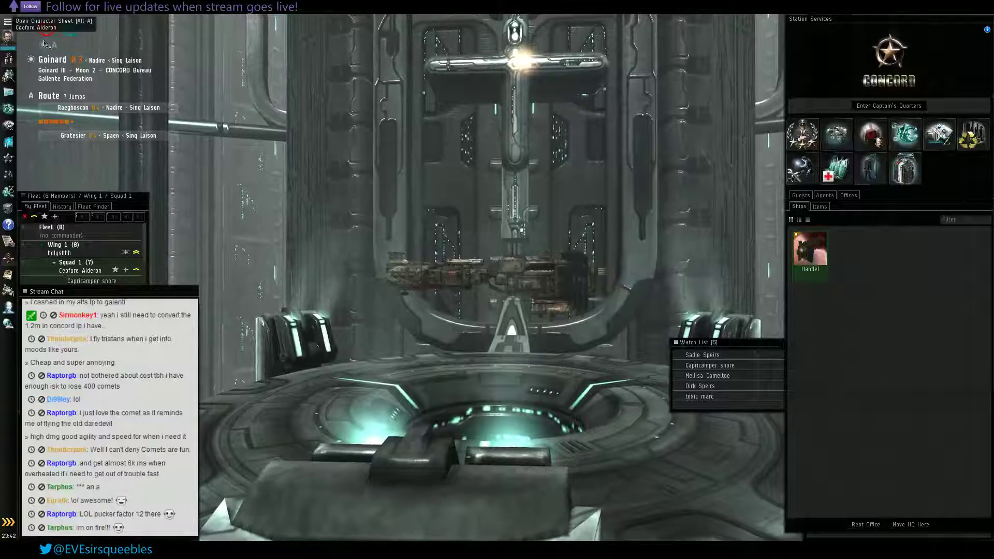
# Undock from the CONCORD Bureau station, accepting the combat-flag warning and confirmation
pyautogui.click(11, 33)
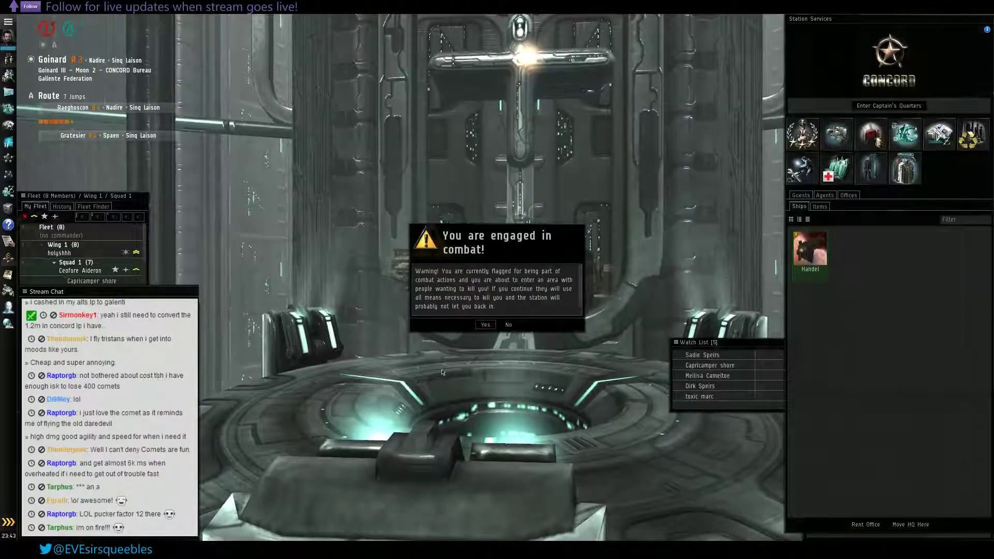
pyautogui.click(486, 326)
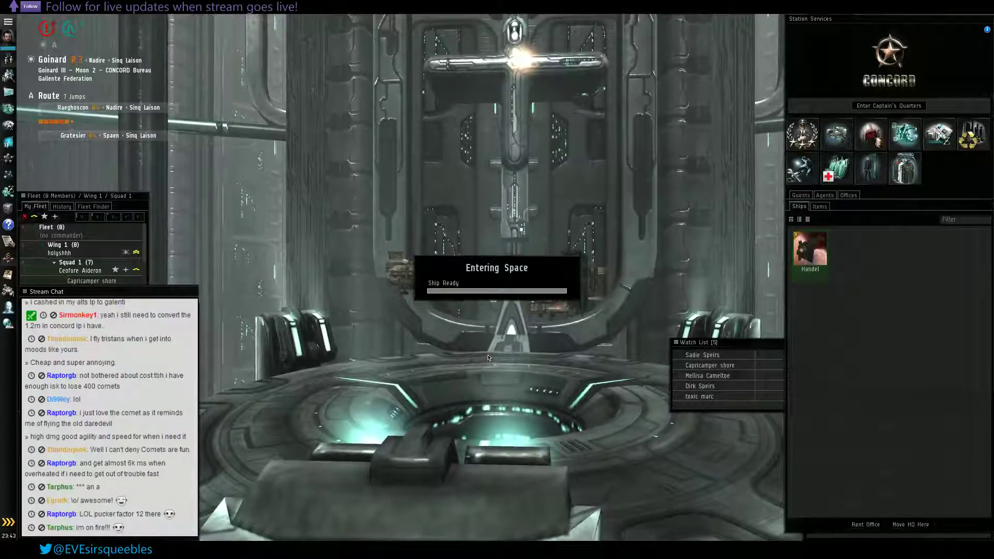
pyautogui.click(552, 334)
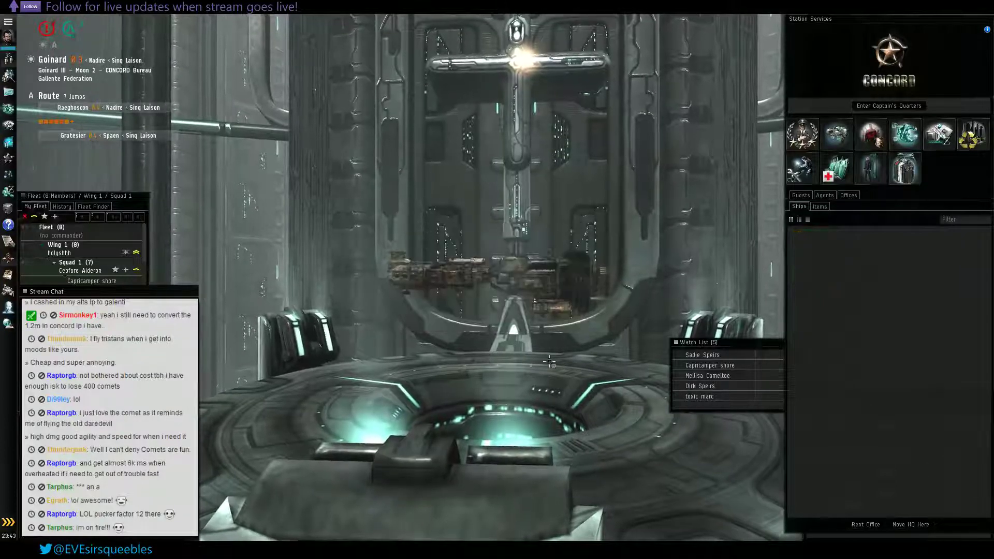